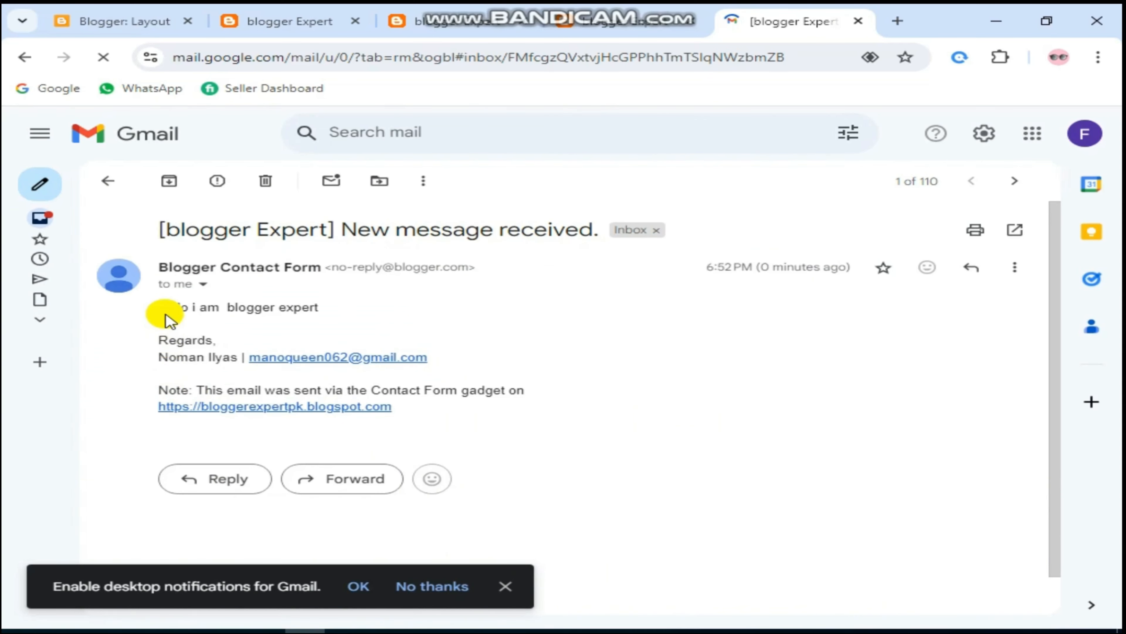
Review the received contact form e-mail, the open blog pages and the intro text of the existing Contact Form page.
left_click_drag(175, 308, 382, 306)
left_click(563, 347)
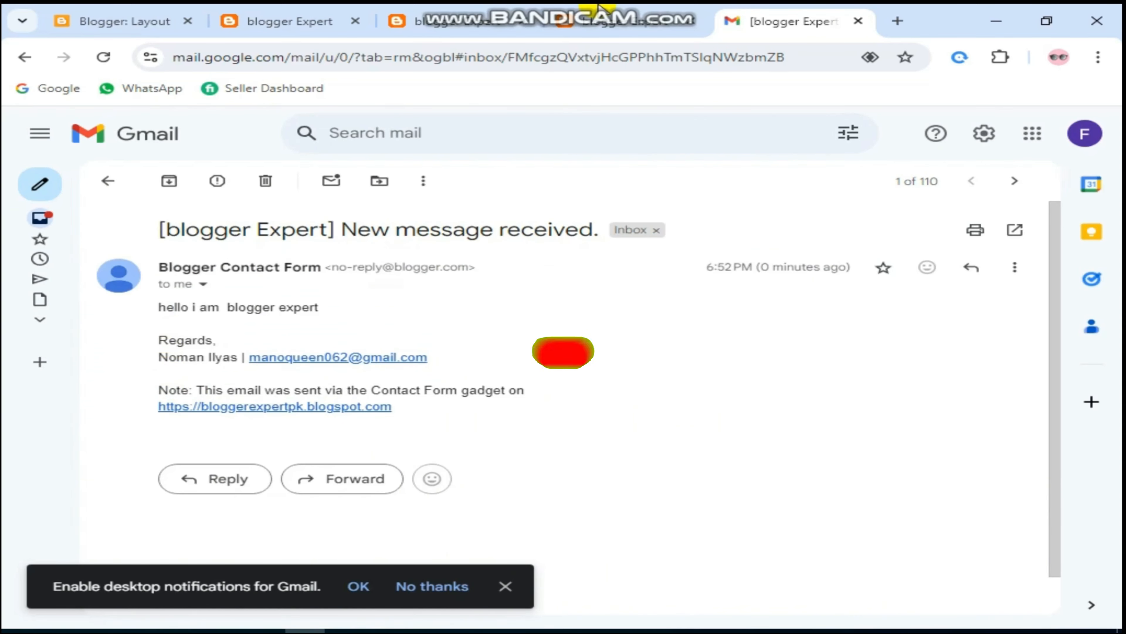
left_click(599, 8)
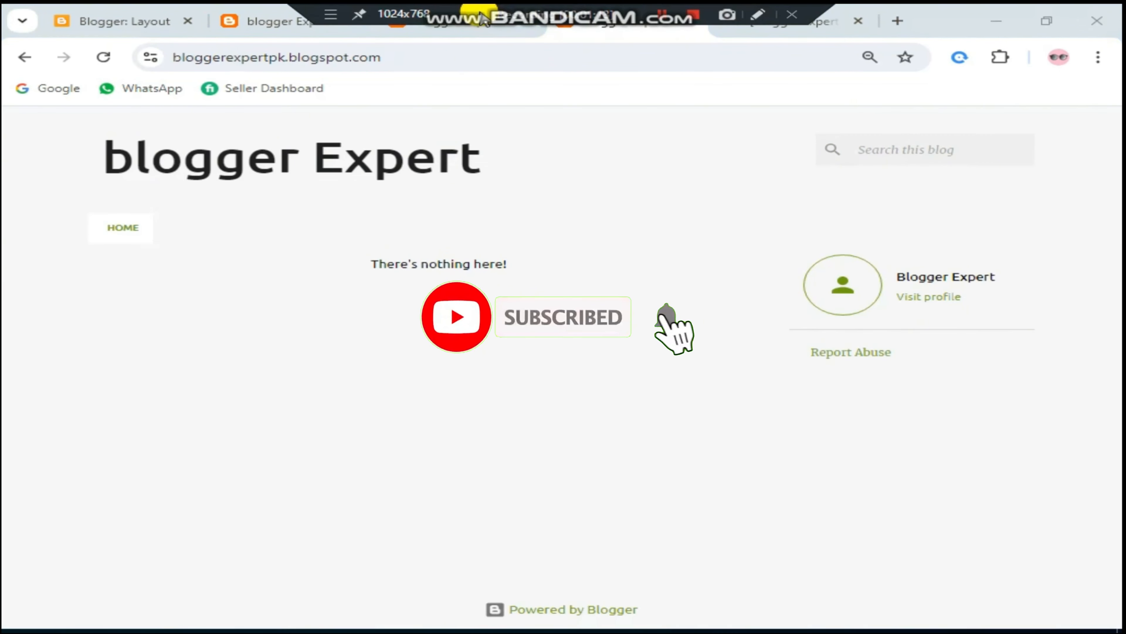
left_click(473, 30)
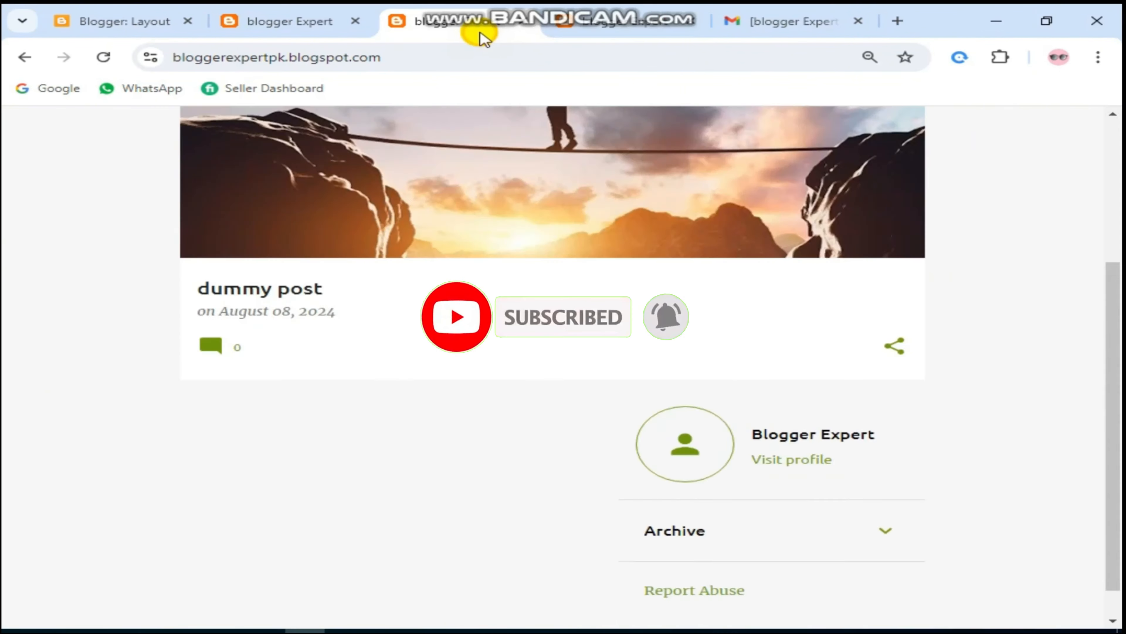
left_click(295, 18)
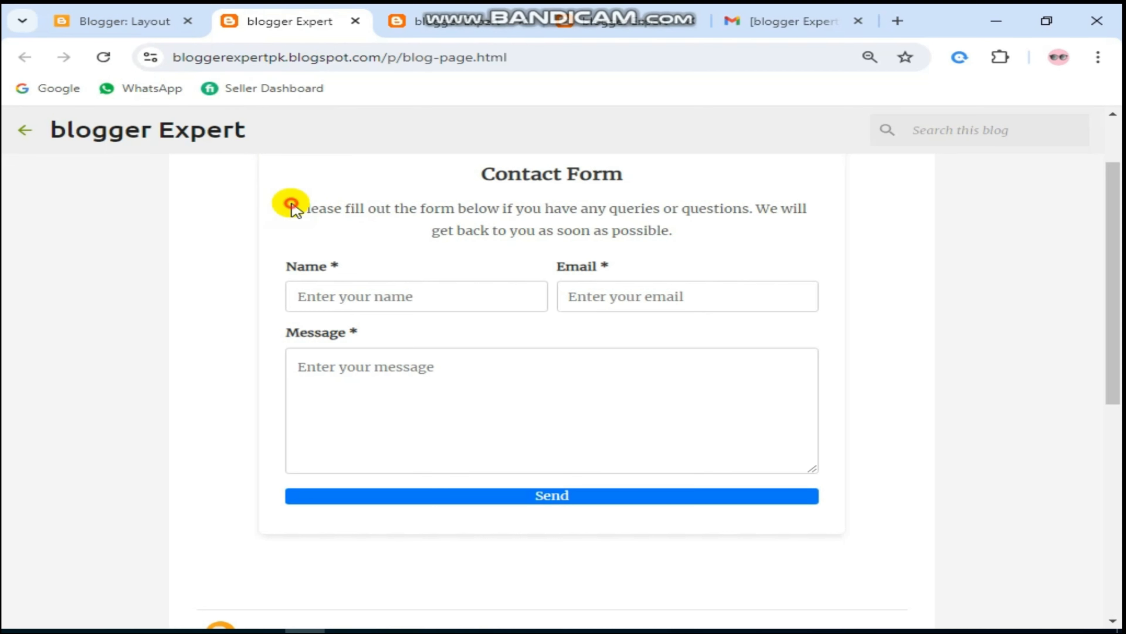
left_click_drag(292, 204, 716, 243)
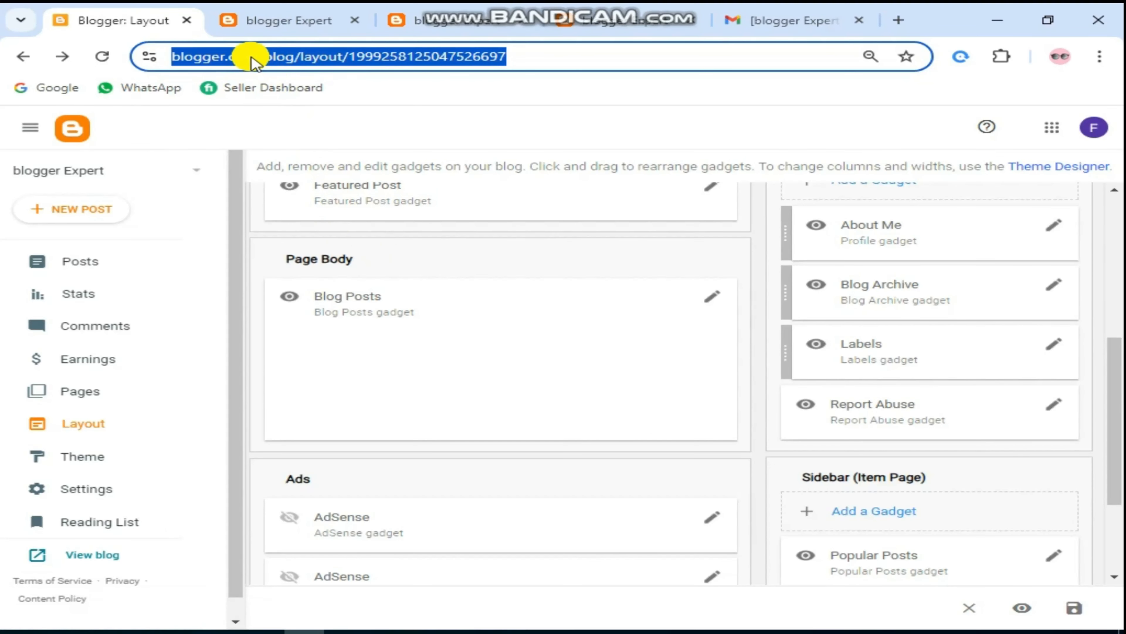
Select the blogger Expert blog in the Blogger dashboard and open its layout.
left_click(146, 173)
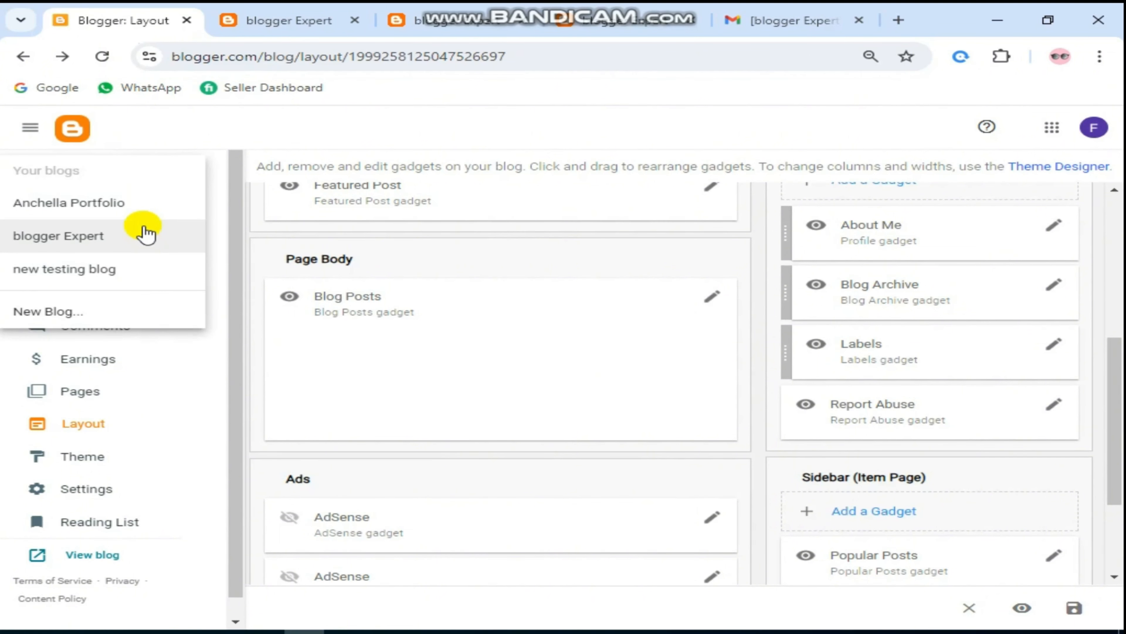
left_click(126, 241)
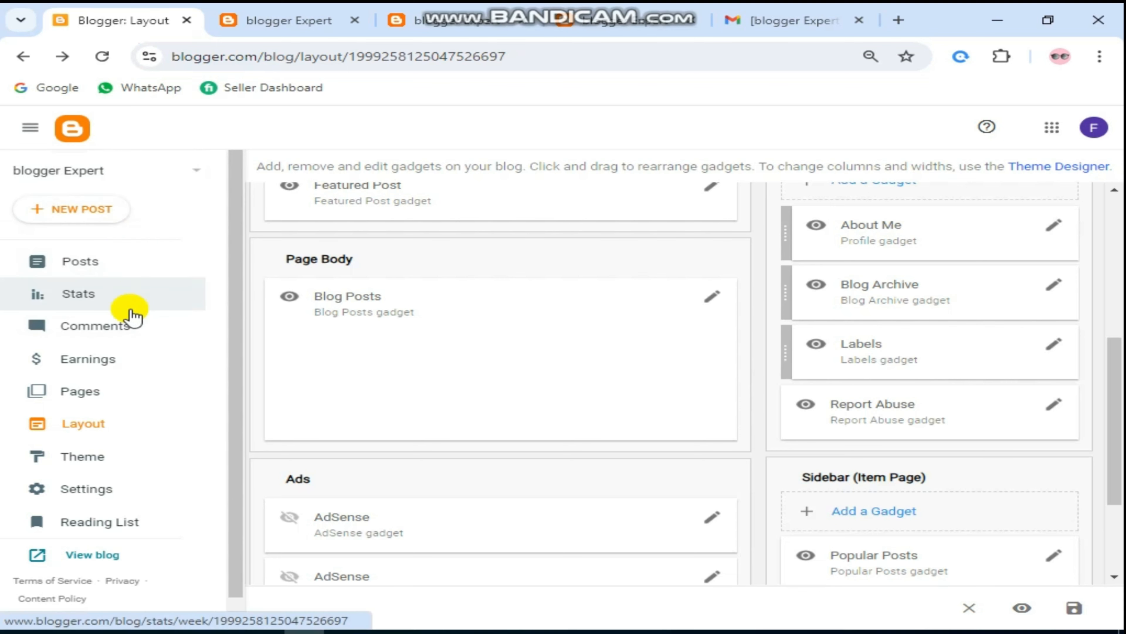
left_click(91, 428)
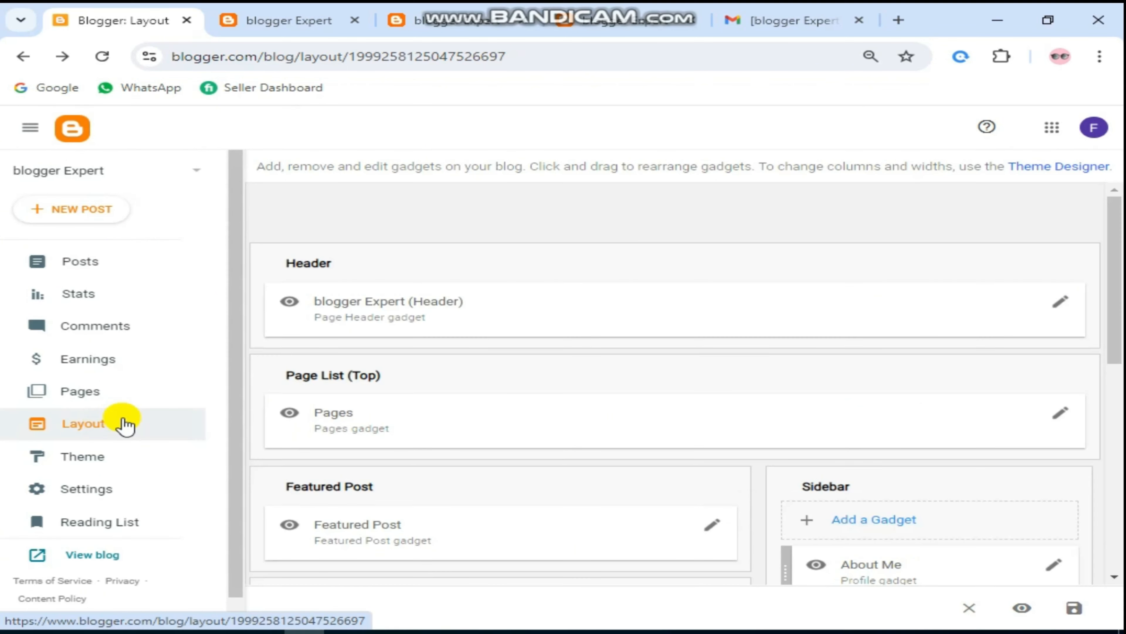
Add a Contact Form gadget titled "Contact Form" to the Sidebar section and save the layout.
scroll(639, 313, "down", 2)
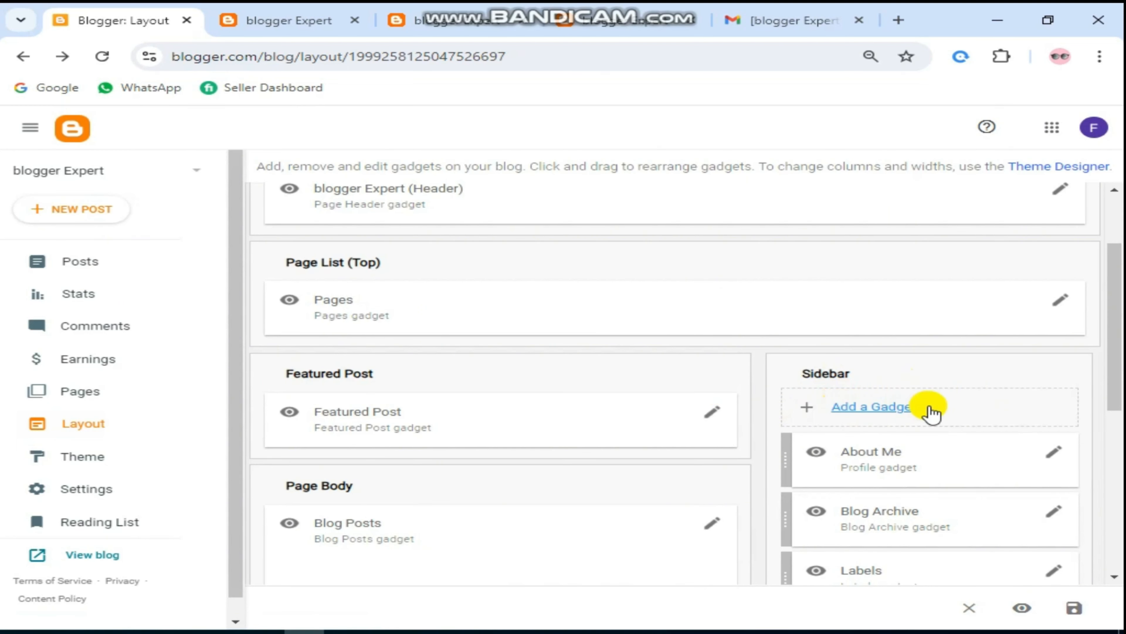
left_click(871, 410)
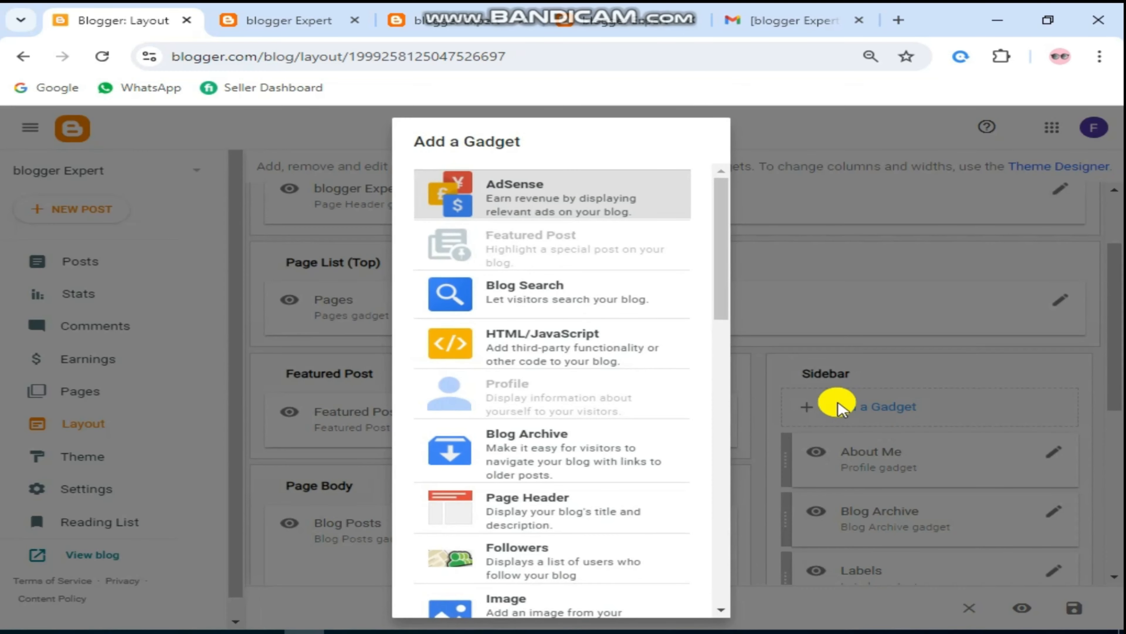
scroll(598, 259, "down", 12)
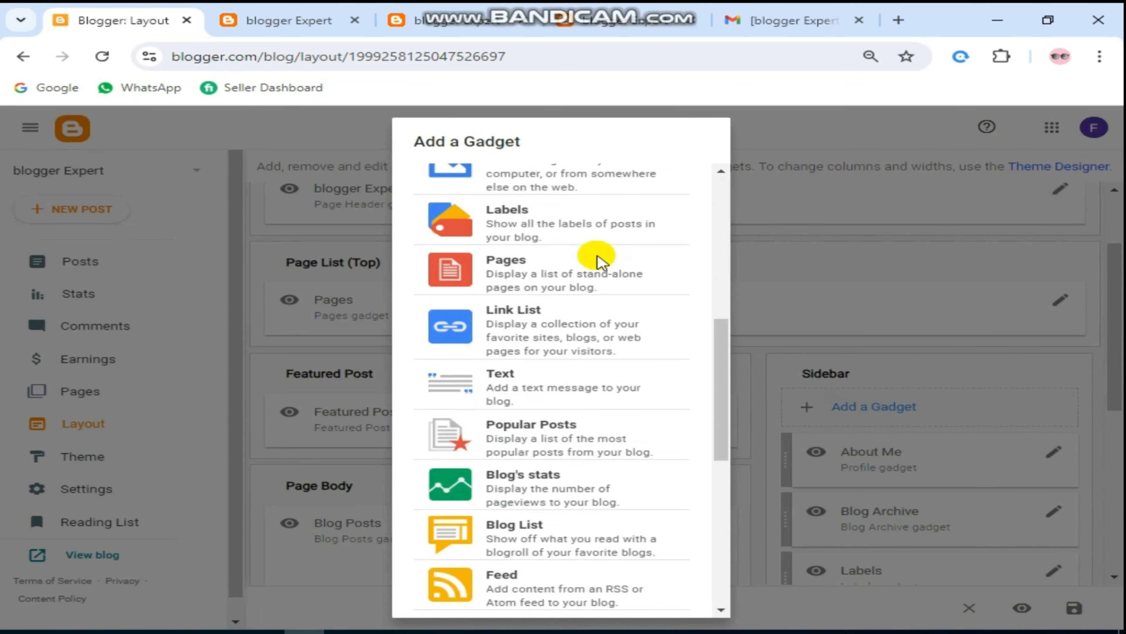
scroll(598, 259, "down", 3)
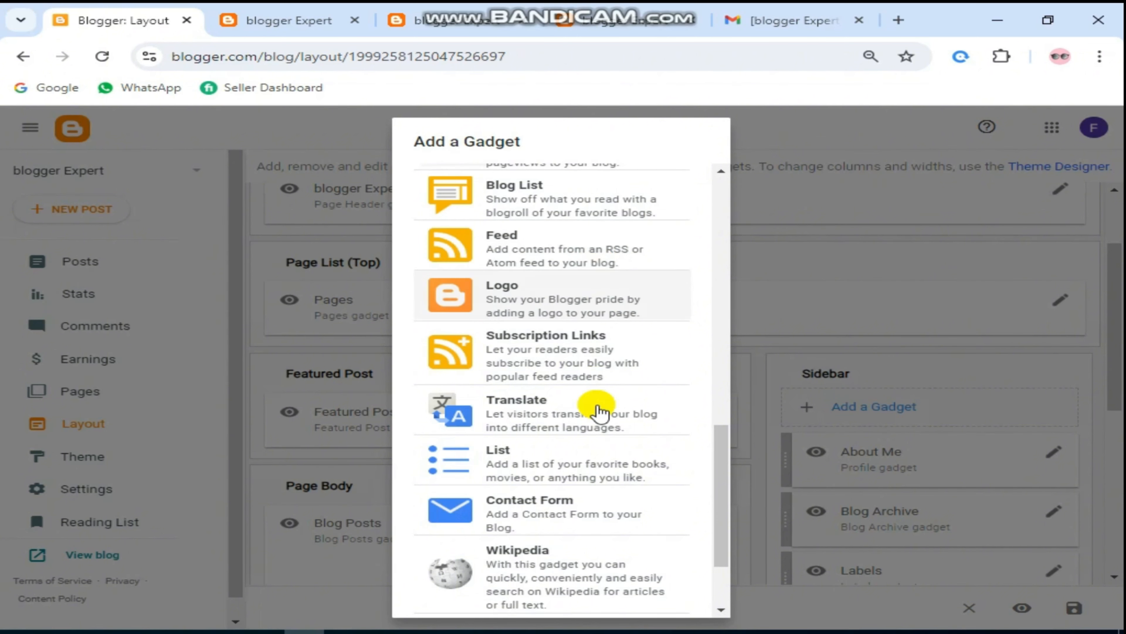
left_click(552, 505)
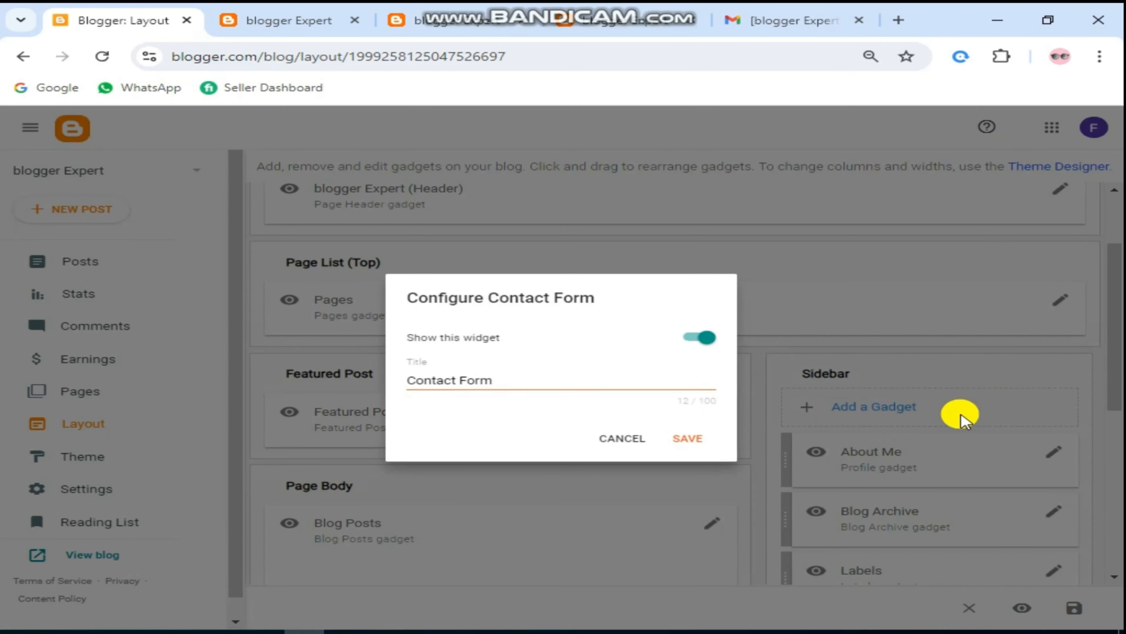
left_click(696, 441)
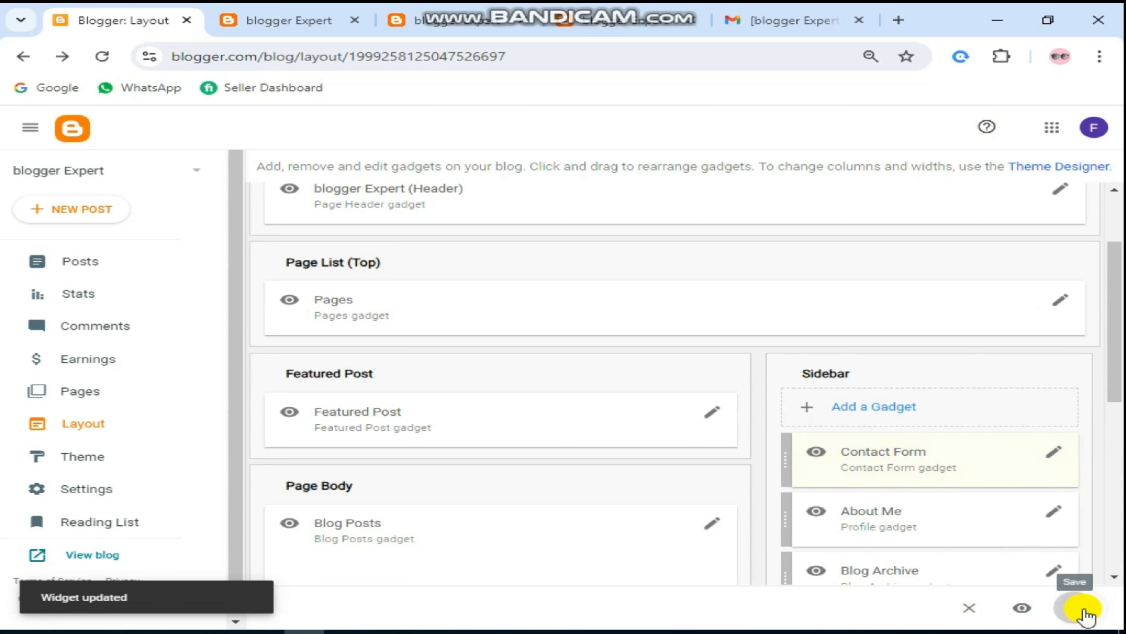
left_click(1083, 612)
Open the blog's home page and inspect the sidebar's Contact Form widget in the developer tools.
left_click(273, 27)
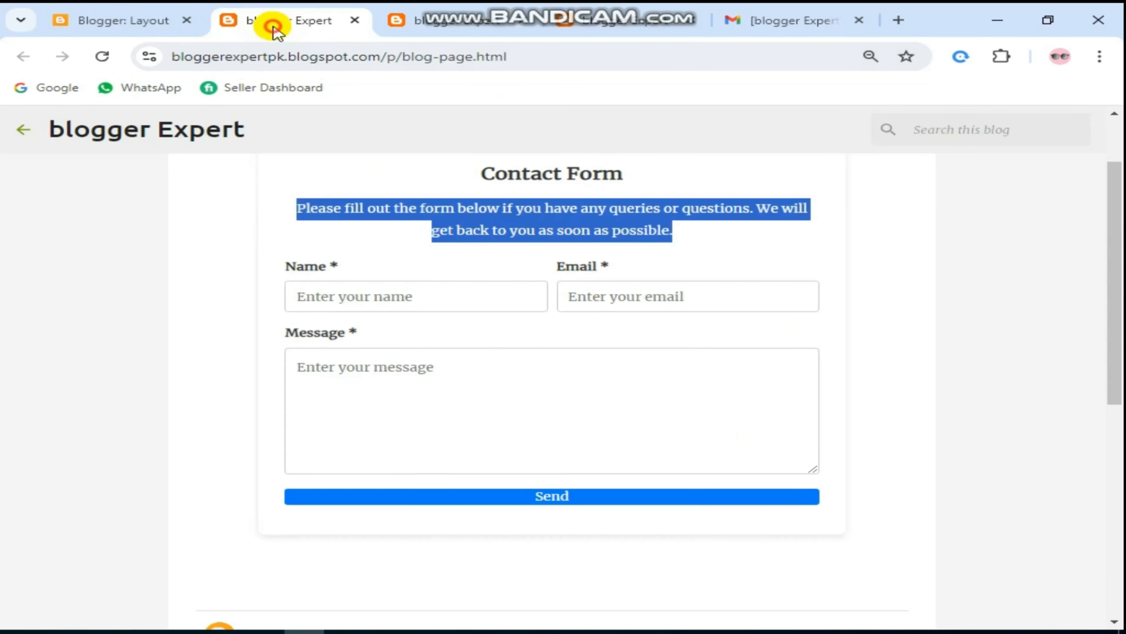
left_click(25, 129)
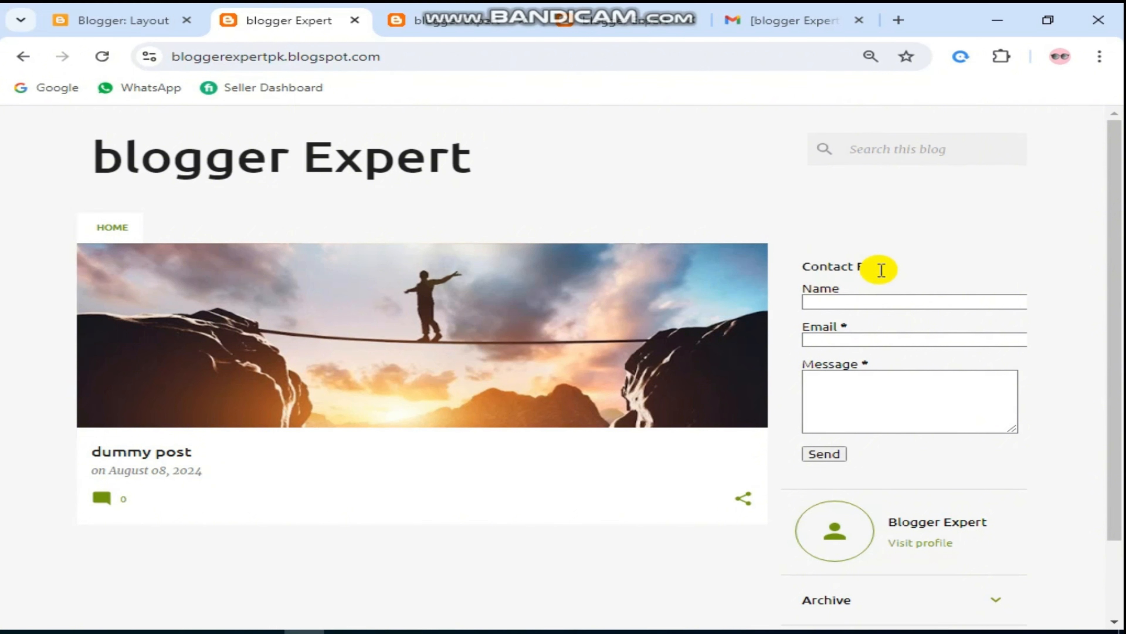
right_click(847, 277)
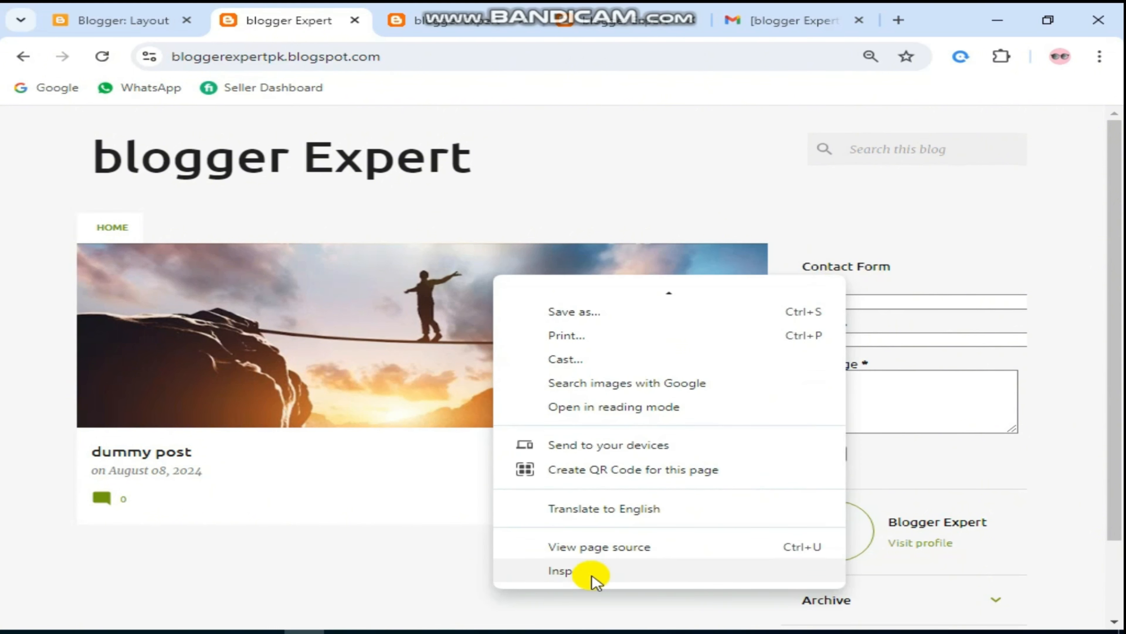
left_click(611, 572)
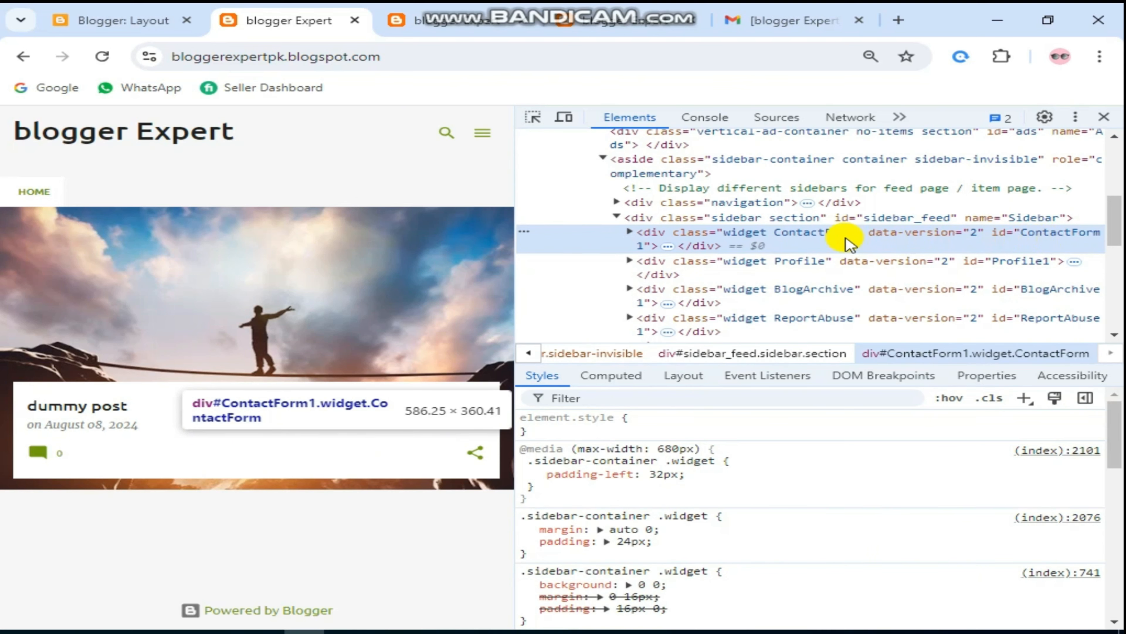
Open the ContactForm1 widget element for editing as HTML and copy all of its code.
right_click(527, 231)
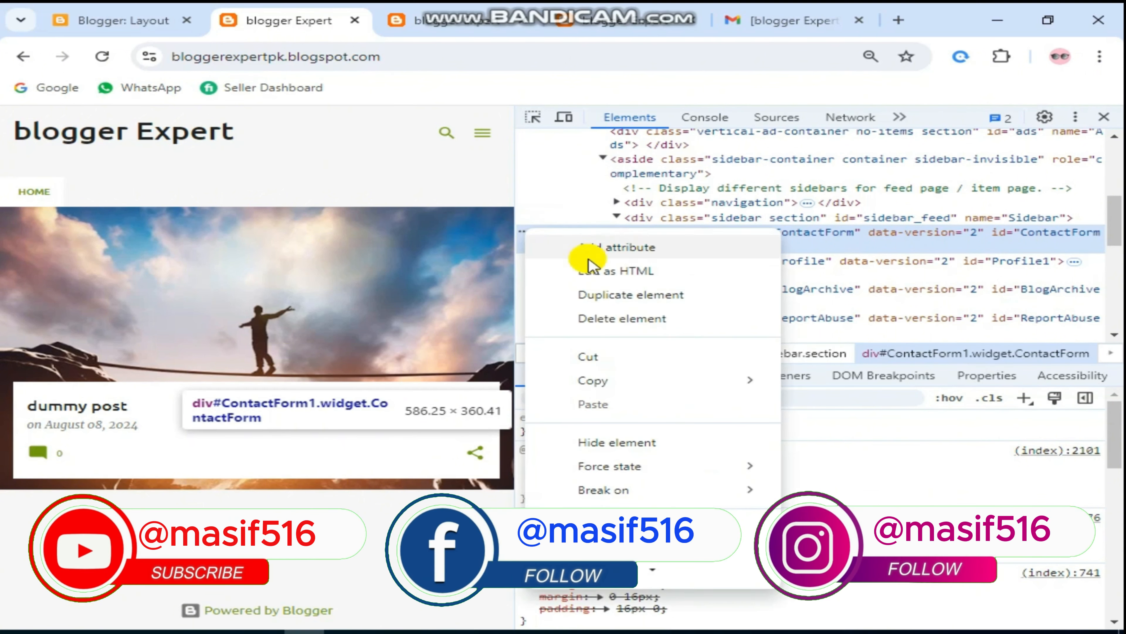
left_click(613, 271)
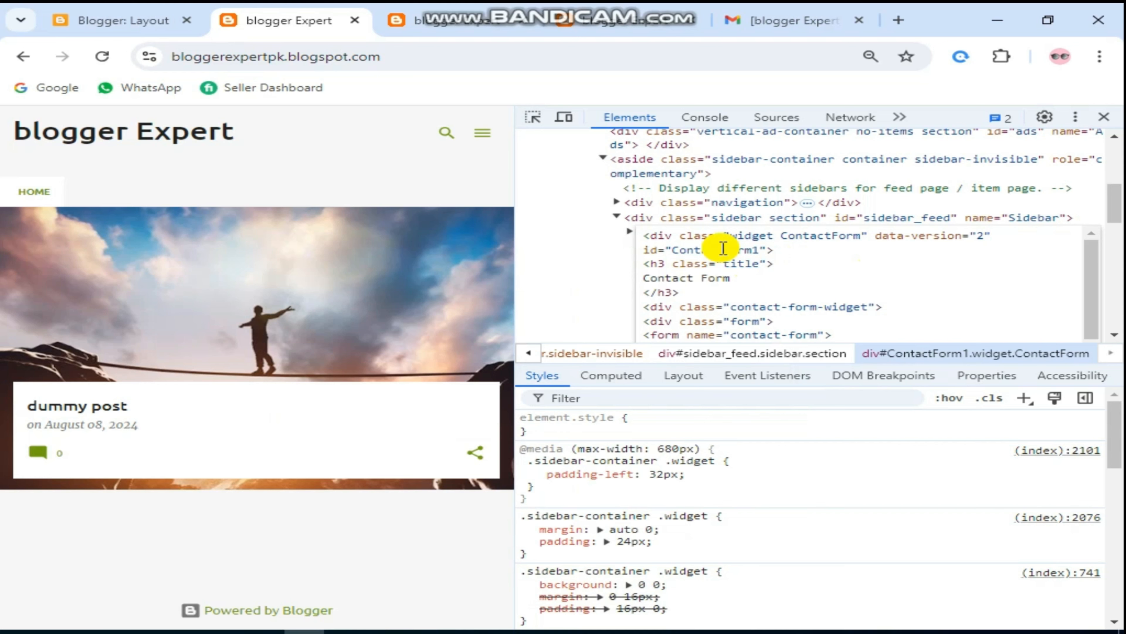
key("ctrl+a")
key("ctrl+c")
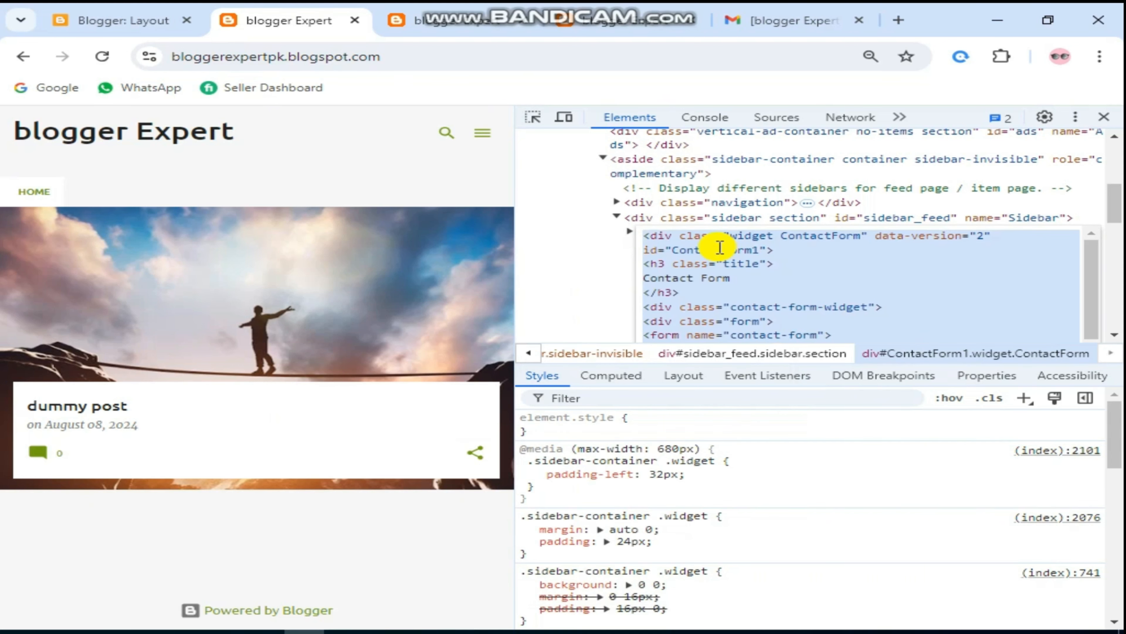
Create a new page in the Blogger dashboard and title it "Contact Us".
left_click(131, 20)
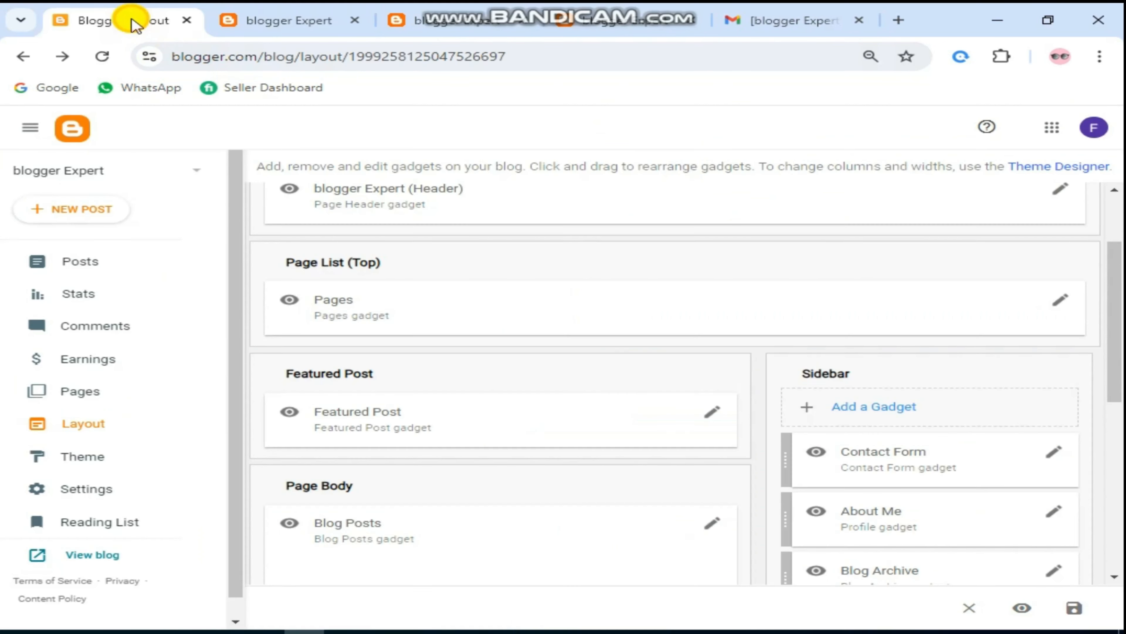
left_click(84, 394)
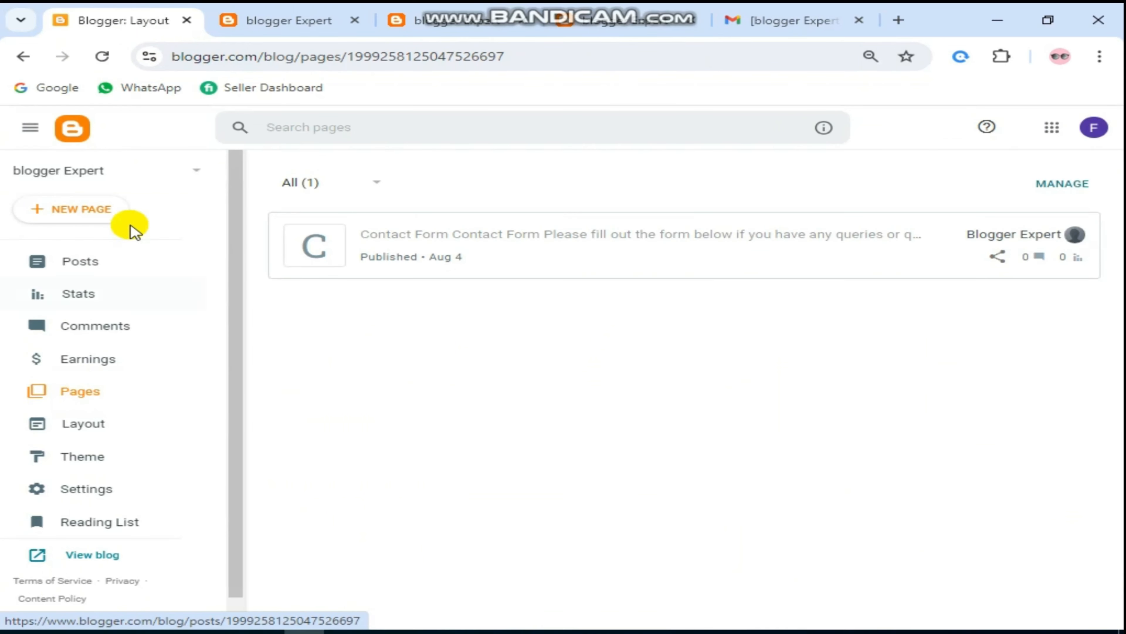
left_click(83, 209)
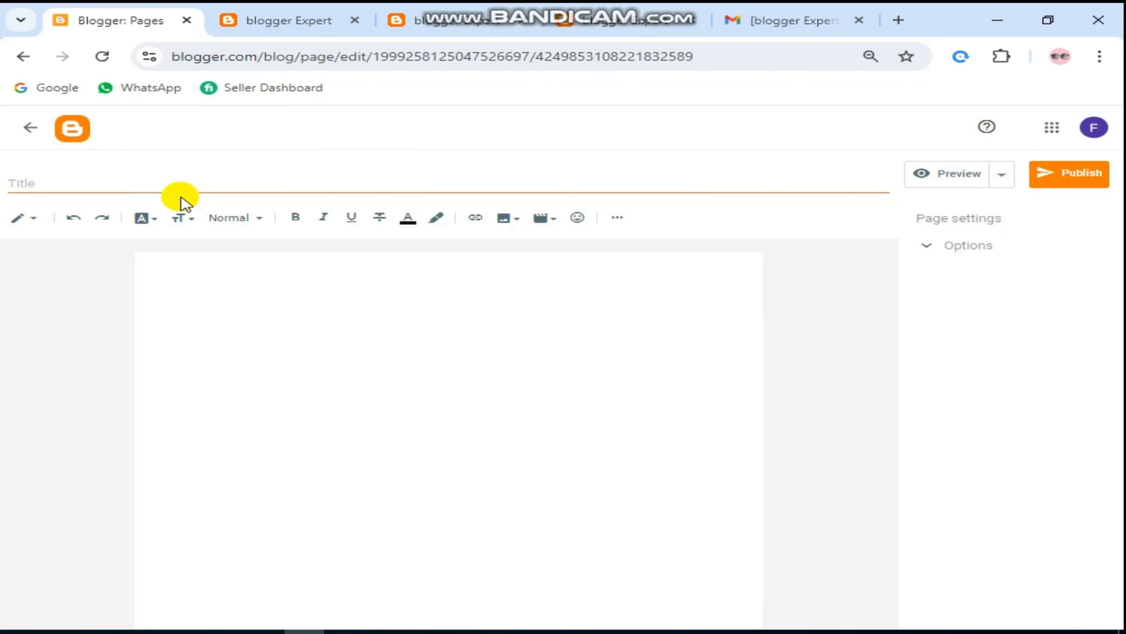
left_click(181, 182)
type("ct Us")
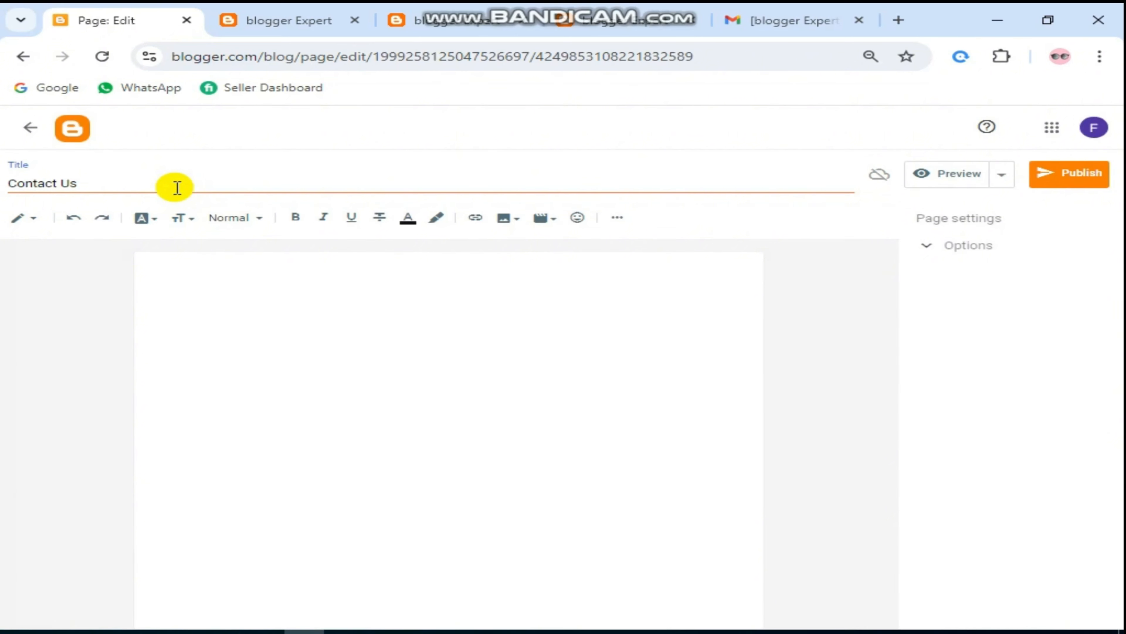
Replace the page's placeholder code in HTML view with the copied contact form code and publish the page.
left_click(33, 224)
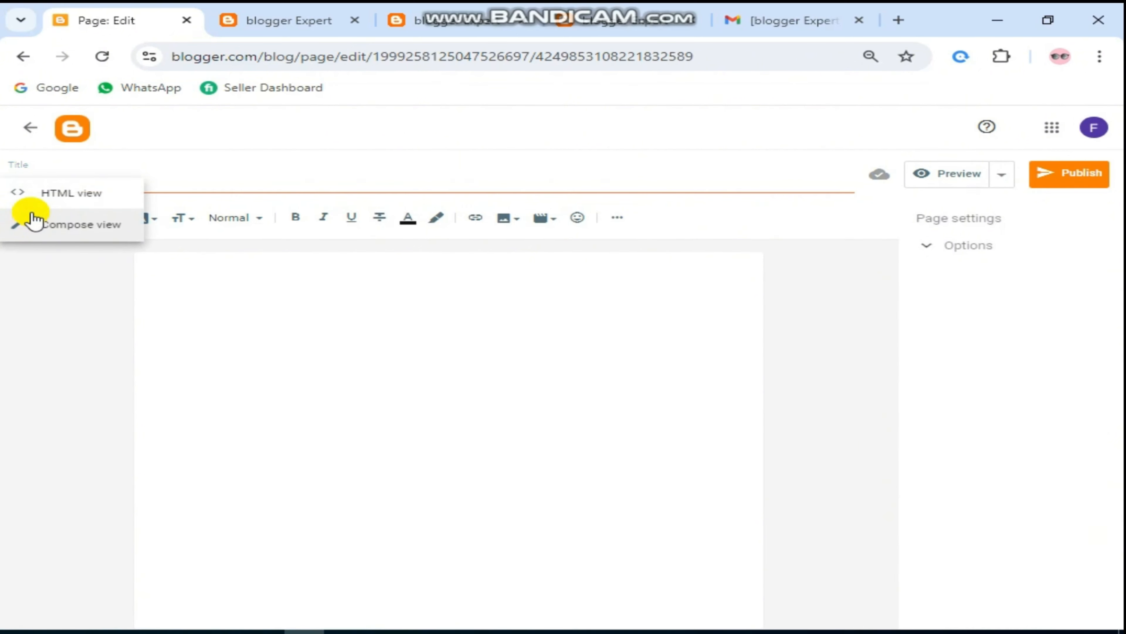
left_click(45, 191)
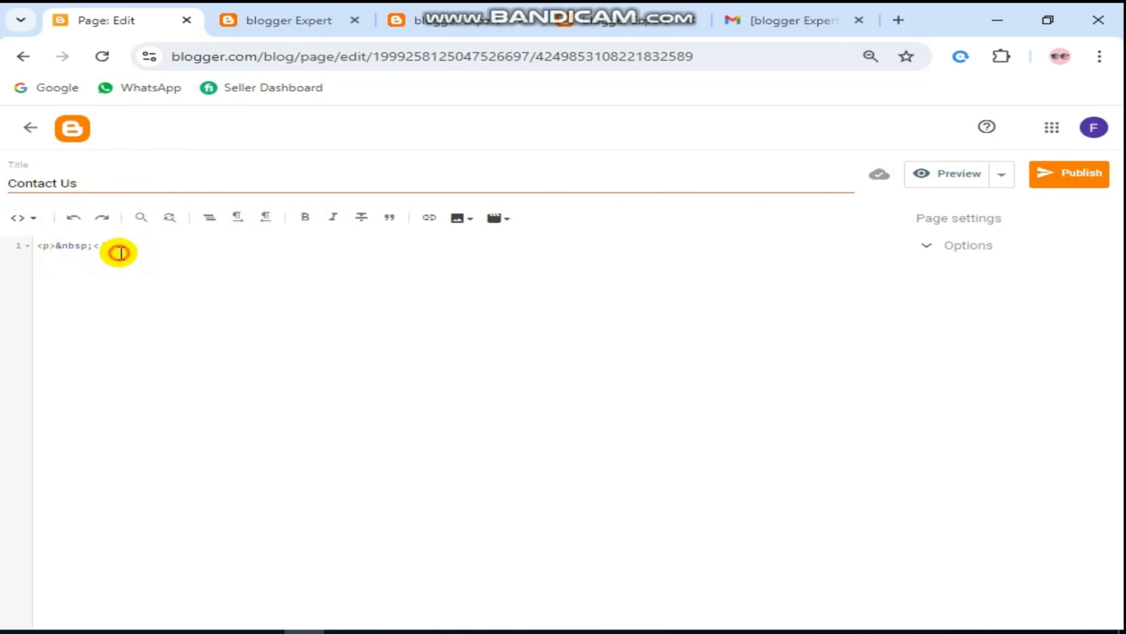
left_click_drag(156, 241, 37, 245)
key("ctrl+v")
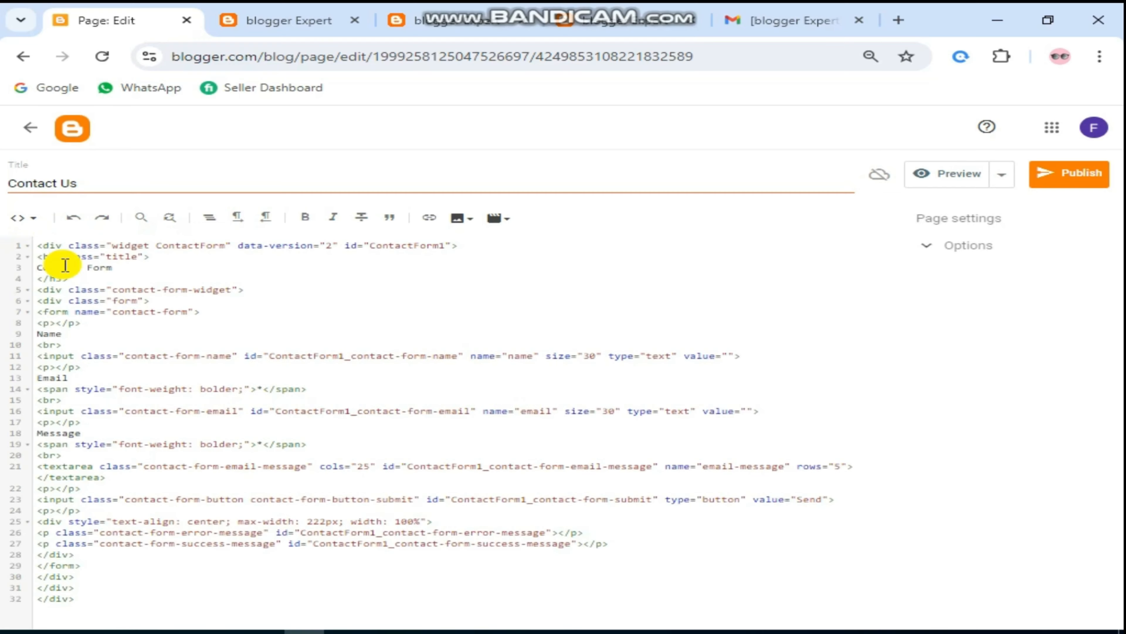
left_click(1094, 170)
left_click(633, 401)
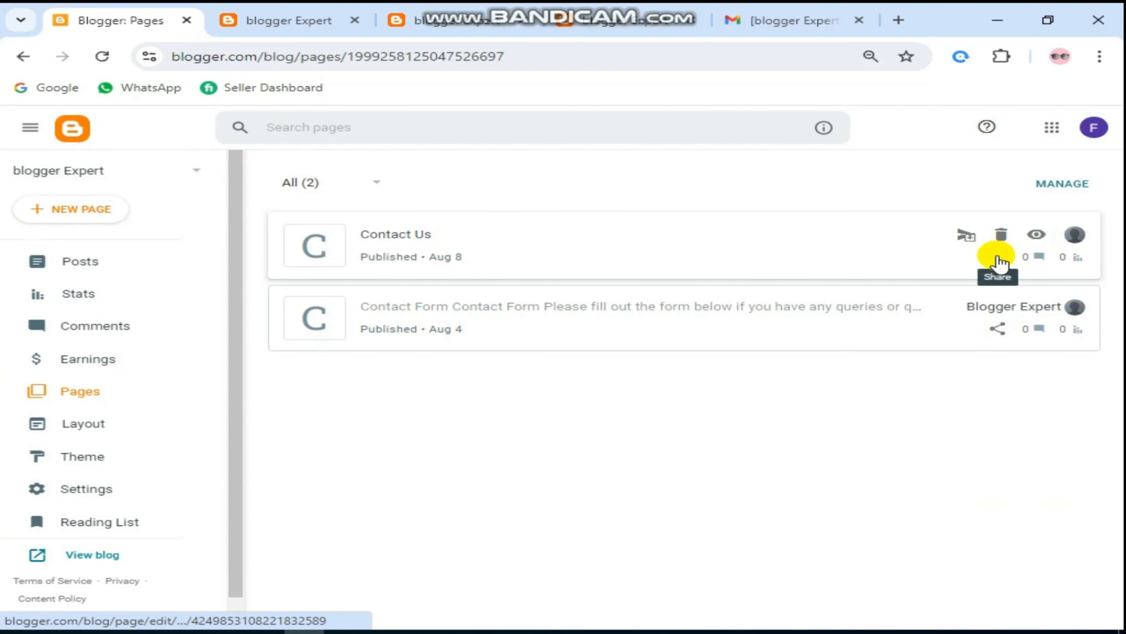
View the published Contact Us page and compare it with the inspected widget on the blog's home page.
left_click(1036, 240)
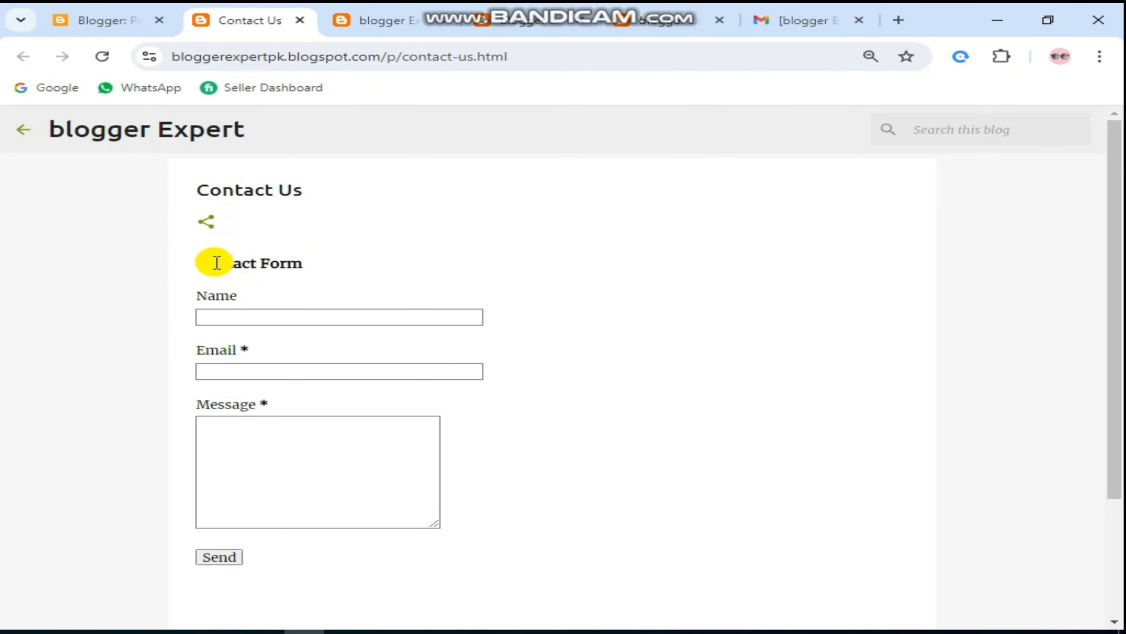
left_click(548, 61)
left_click(411, 22)
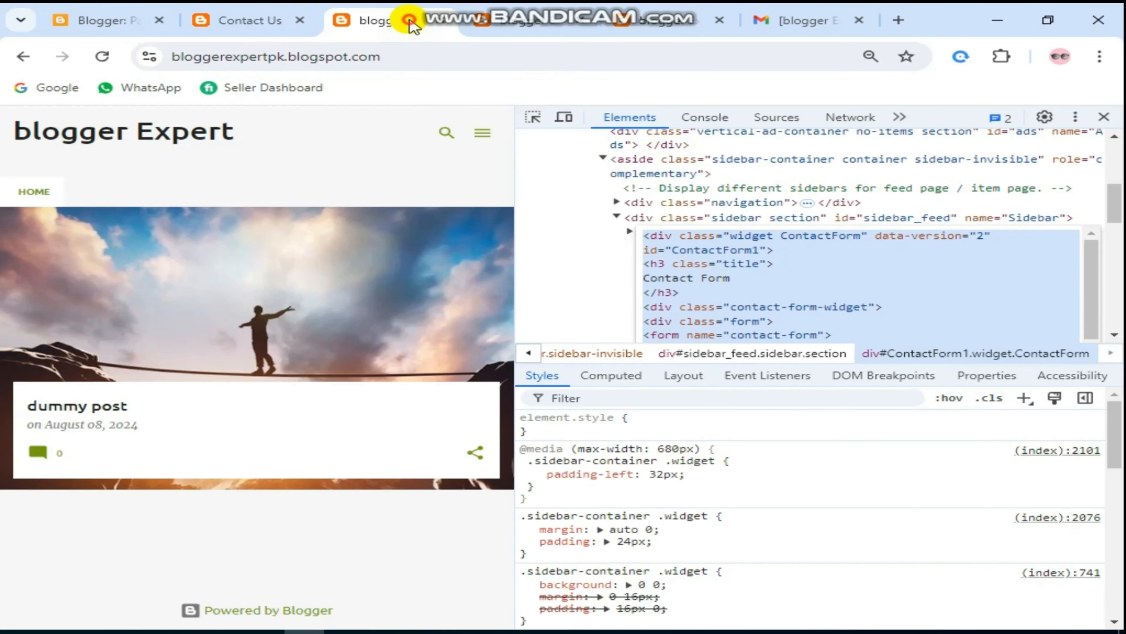
left_click(233, 23)
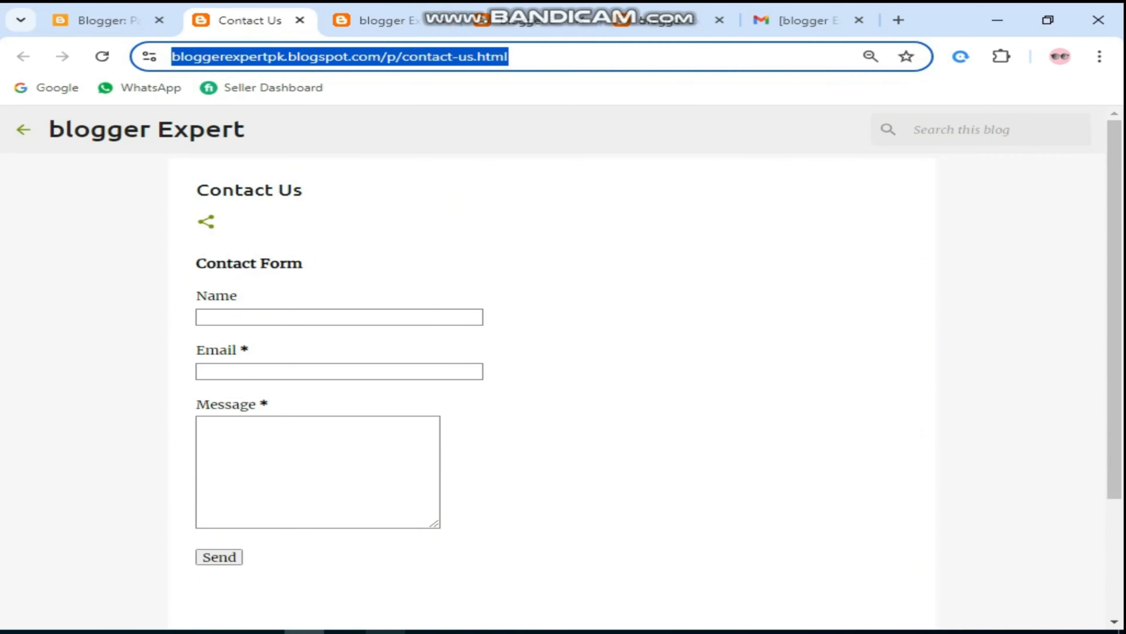
Switch to the "Contact Form HTML Code" file in Notepad and copy all of its code.
mouse_move(476, 631)
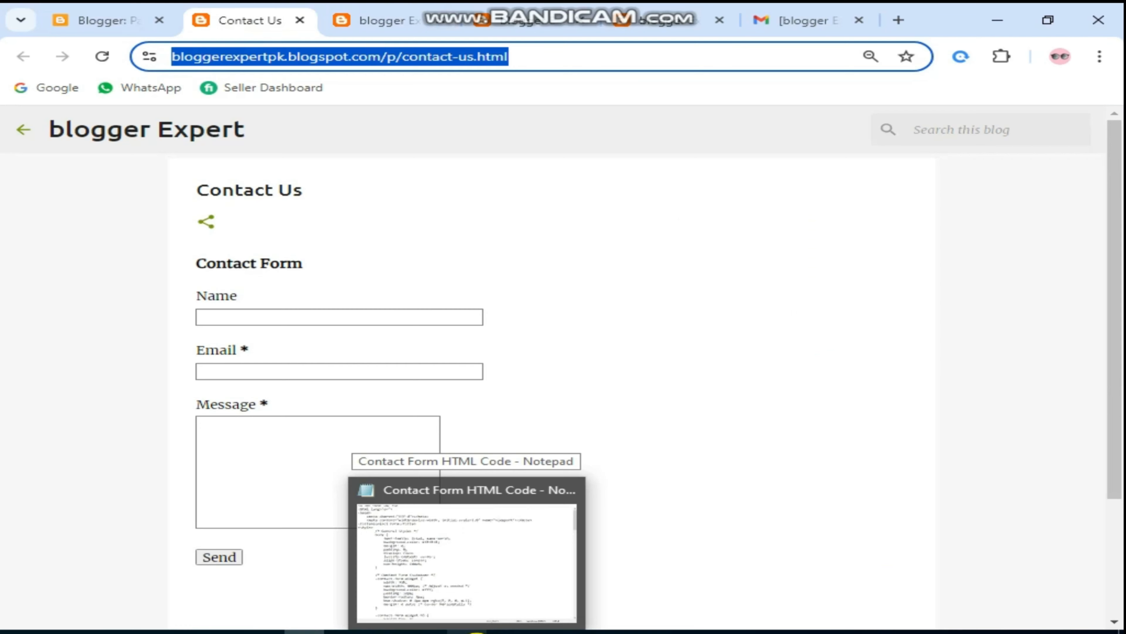
left_click(467, 555)
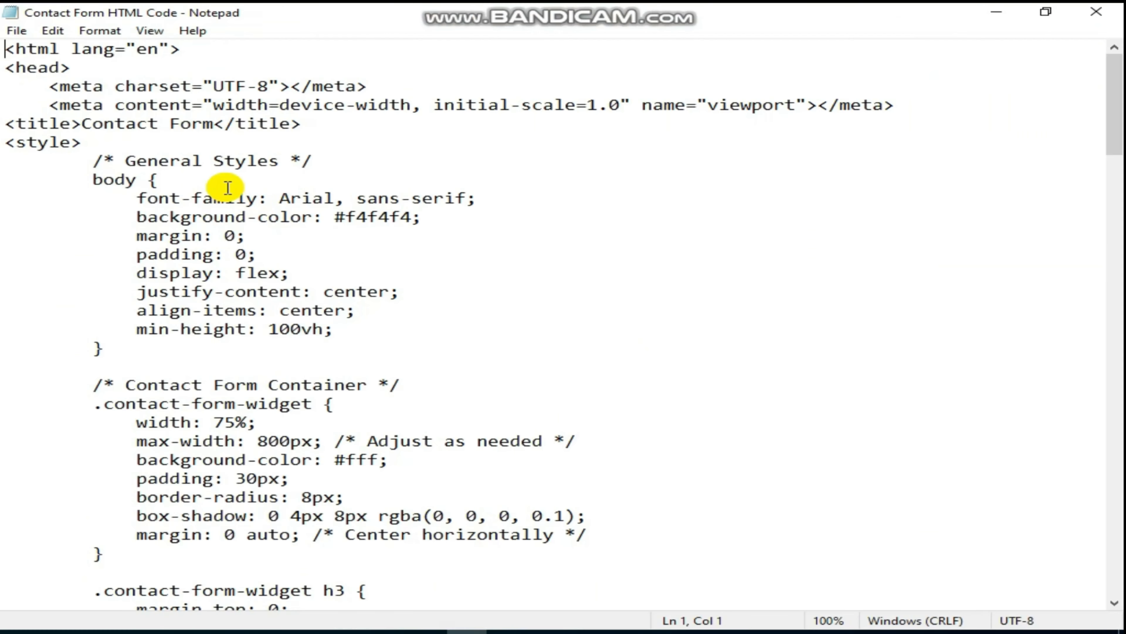
key("ctrl+a")
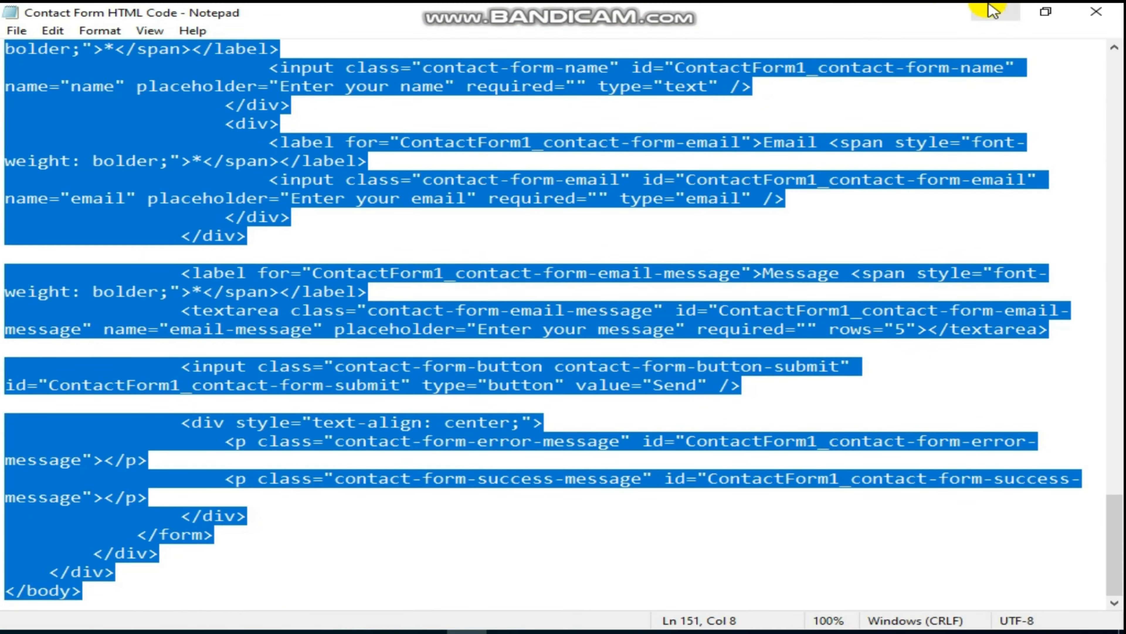
left_click(996, 11)
Return to the Blogger dashboard and check the blog's layout for the Contact Form gadget in the sidebar.
left_click(111, 20)
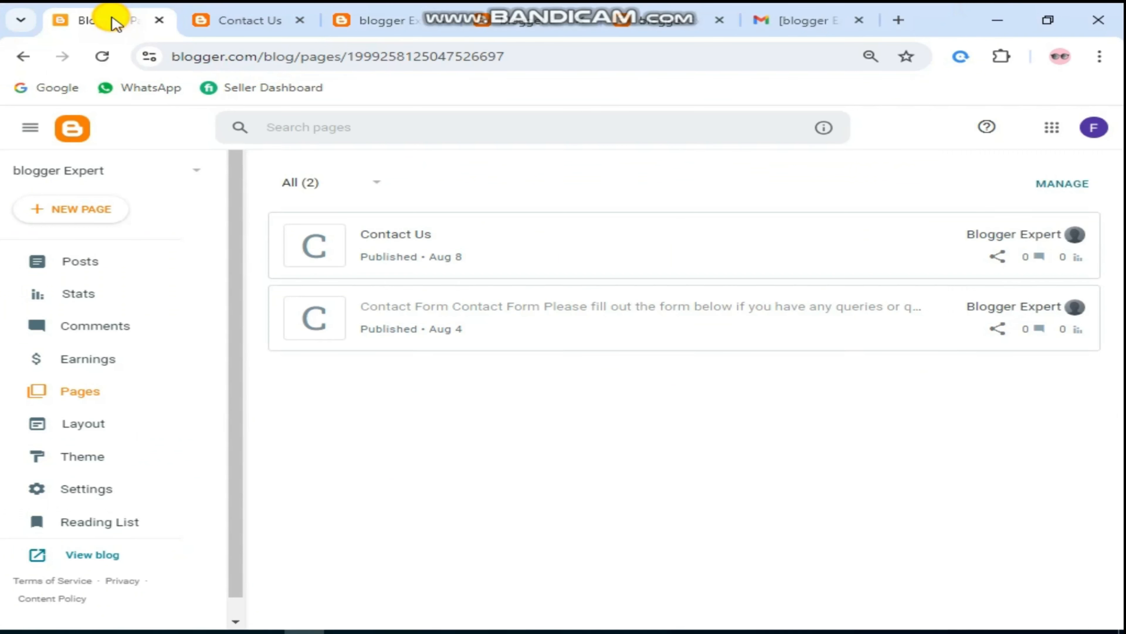
left_click(73, 421)
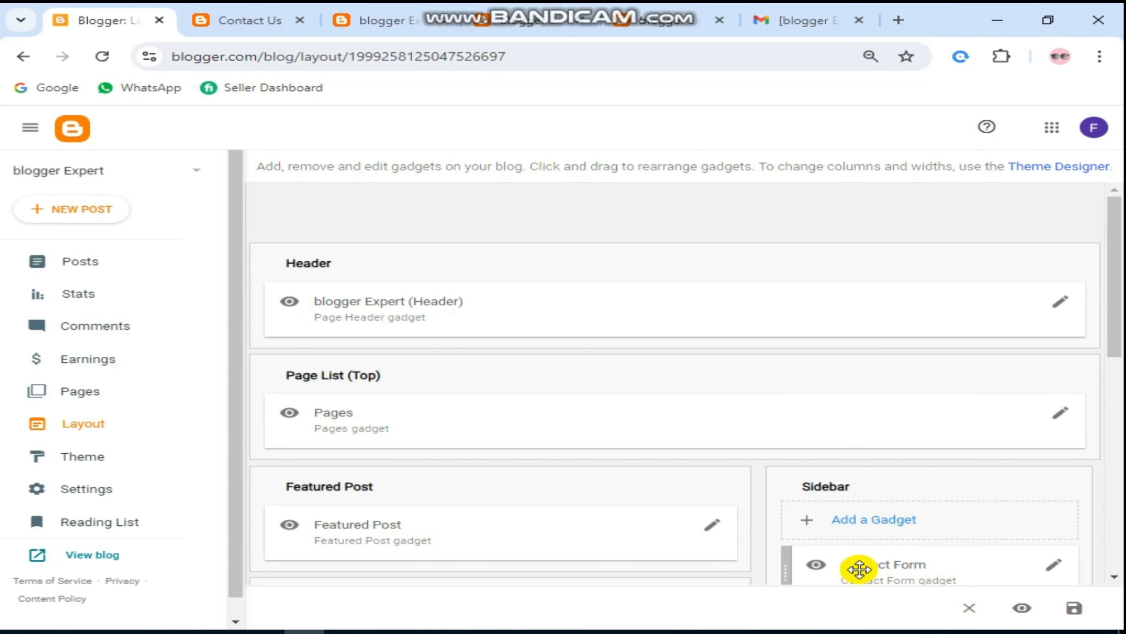
scroll(885, 571, "down", 2)
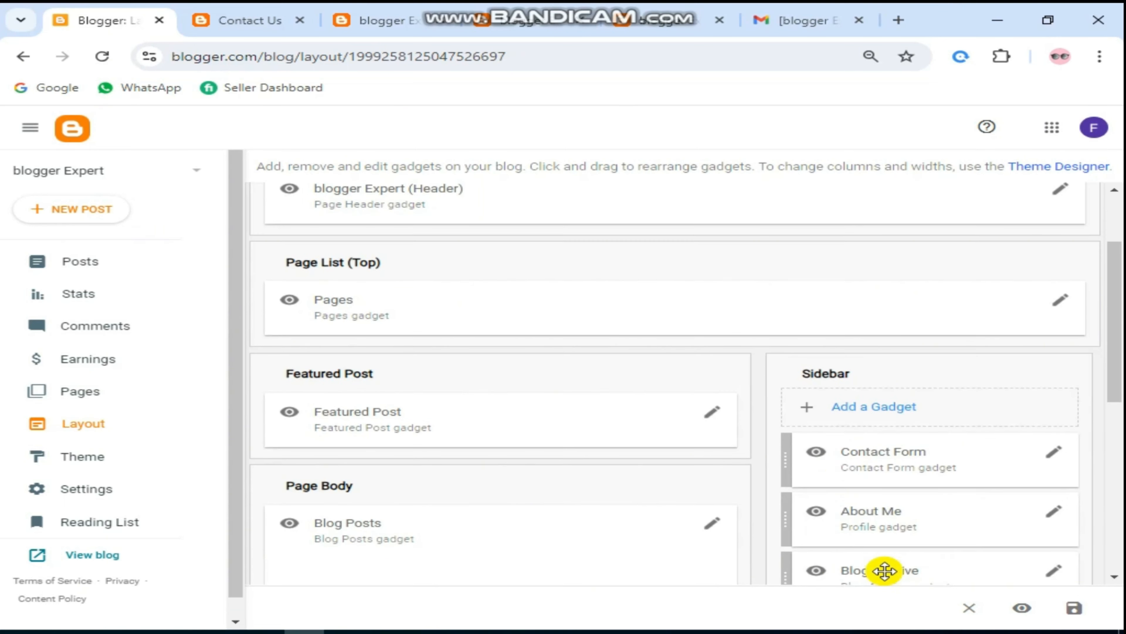
scroll(875, 432, "down", 8)
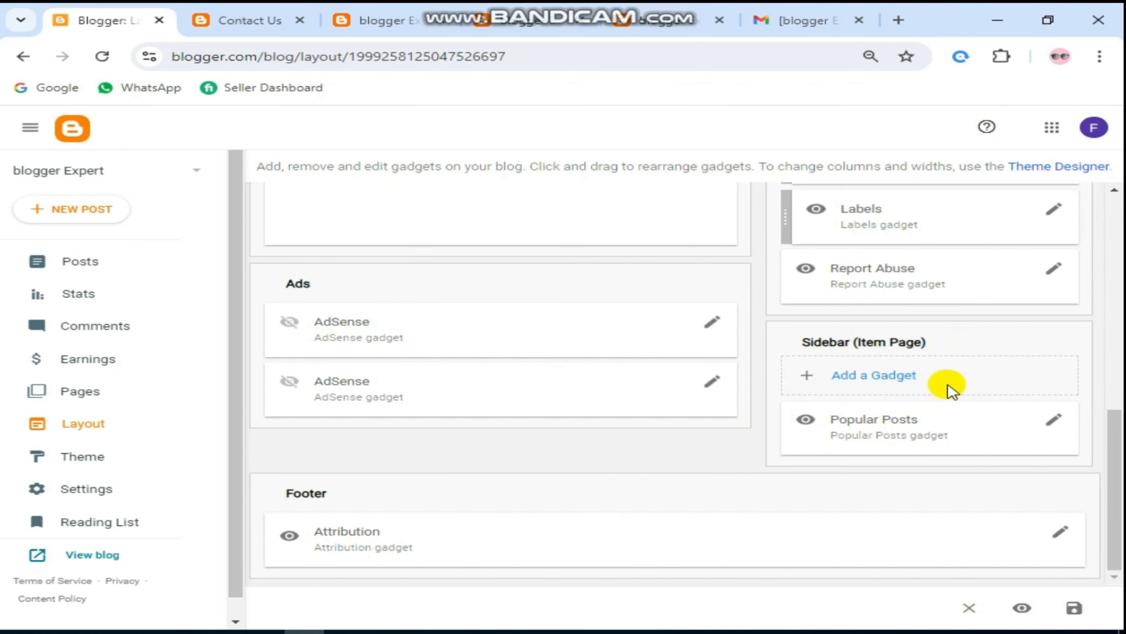
scroll(933, 368, "up", 6)
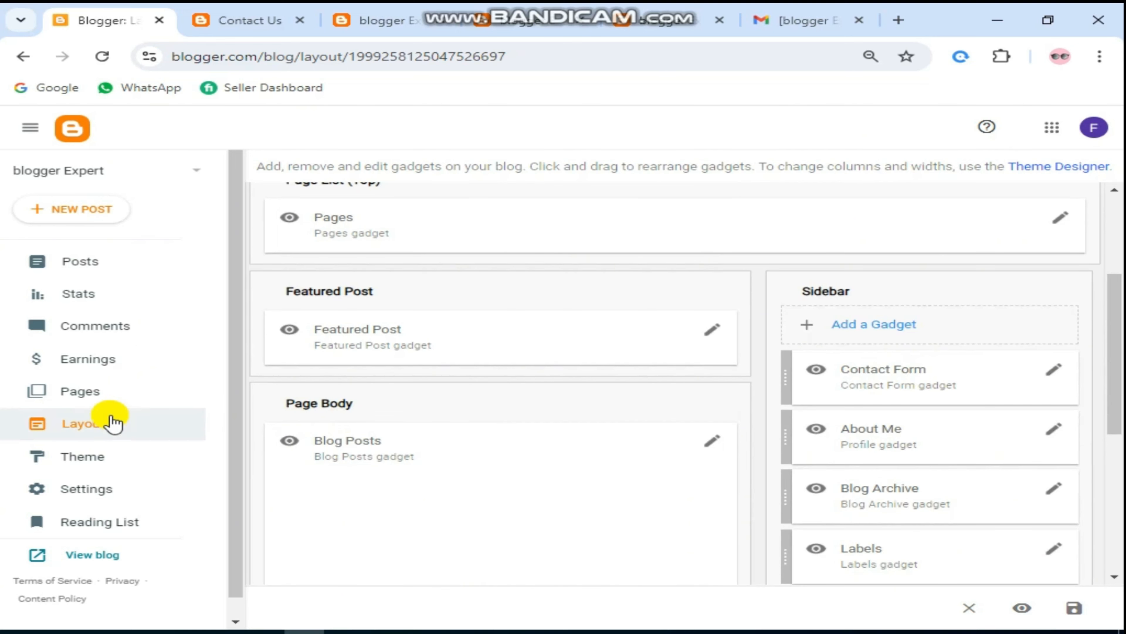
Create a new untitled page, paste the copied contact form code in HTML view, and publish it.
left_click(77, 395)
left_click(83, 212)
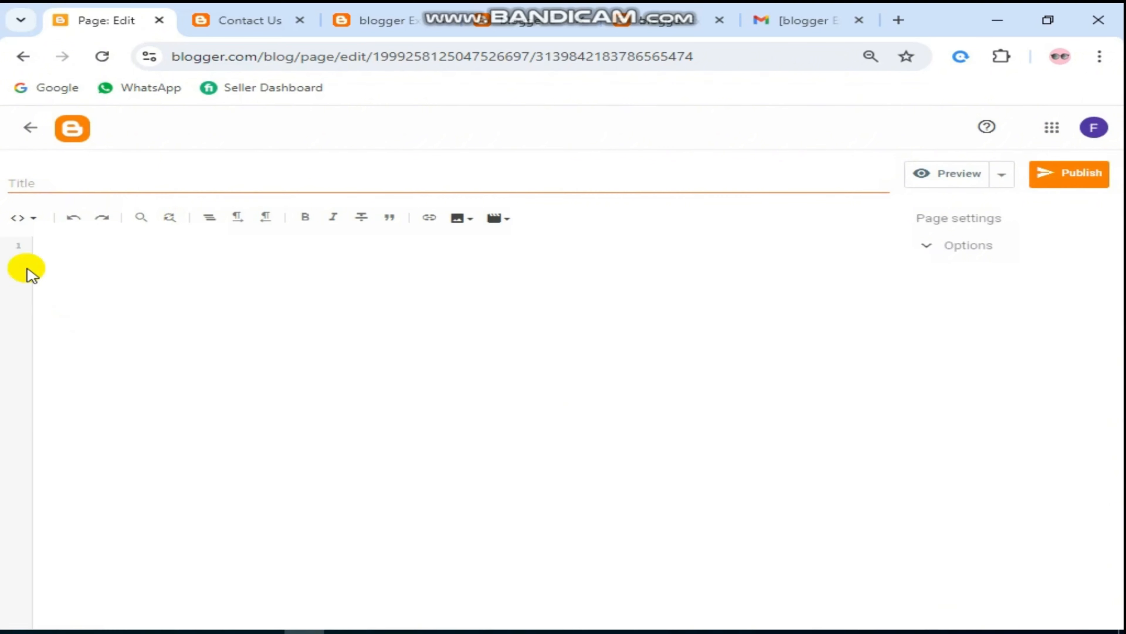
left_click(19, 218)
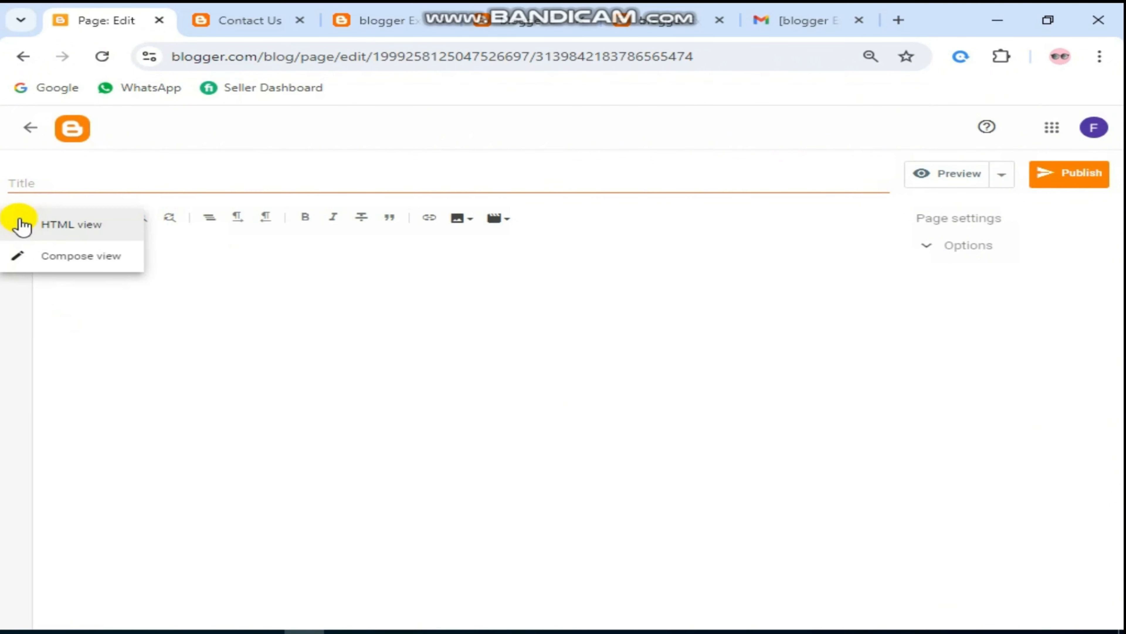
left_click(44, 226)
left_click(97, 251)
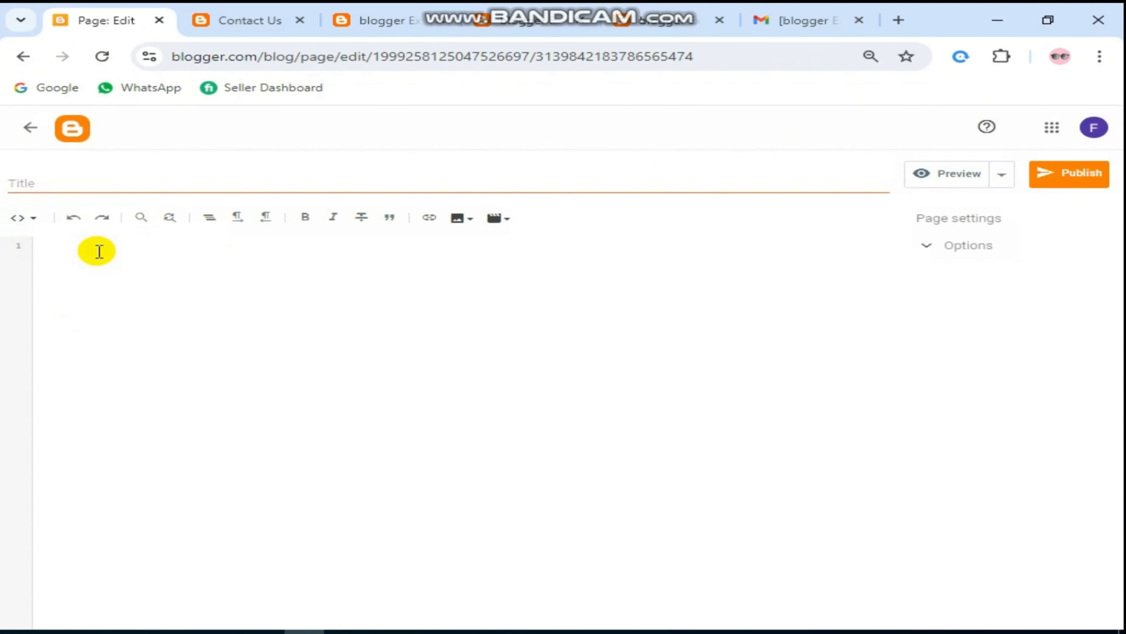
key("ctrl+v")
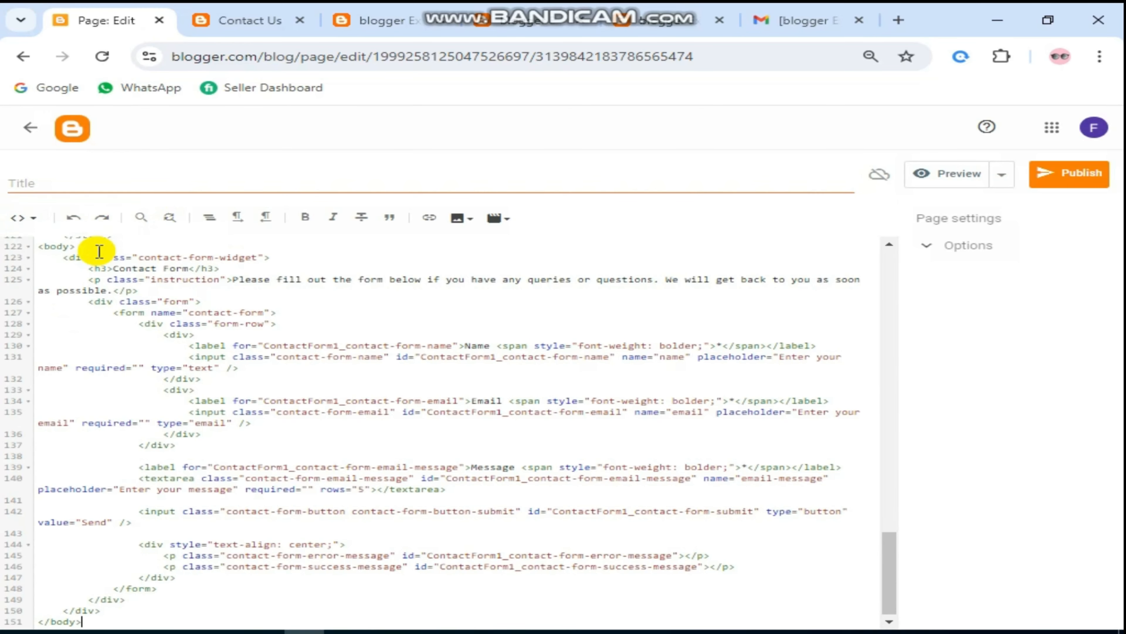
left_click(1092, 181)
key("Return")
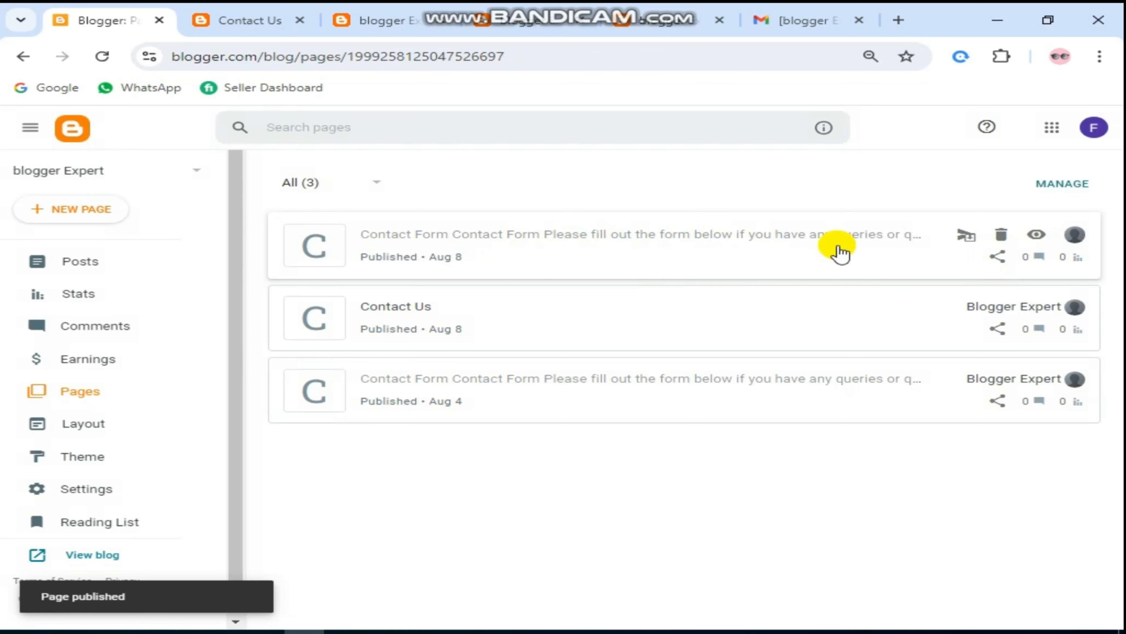
View the newly published page and send a test message "hello" through its form, filling in the sender's name and email.
left_click(1035, 235)
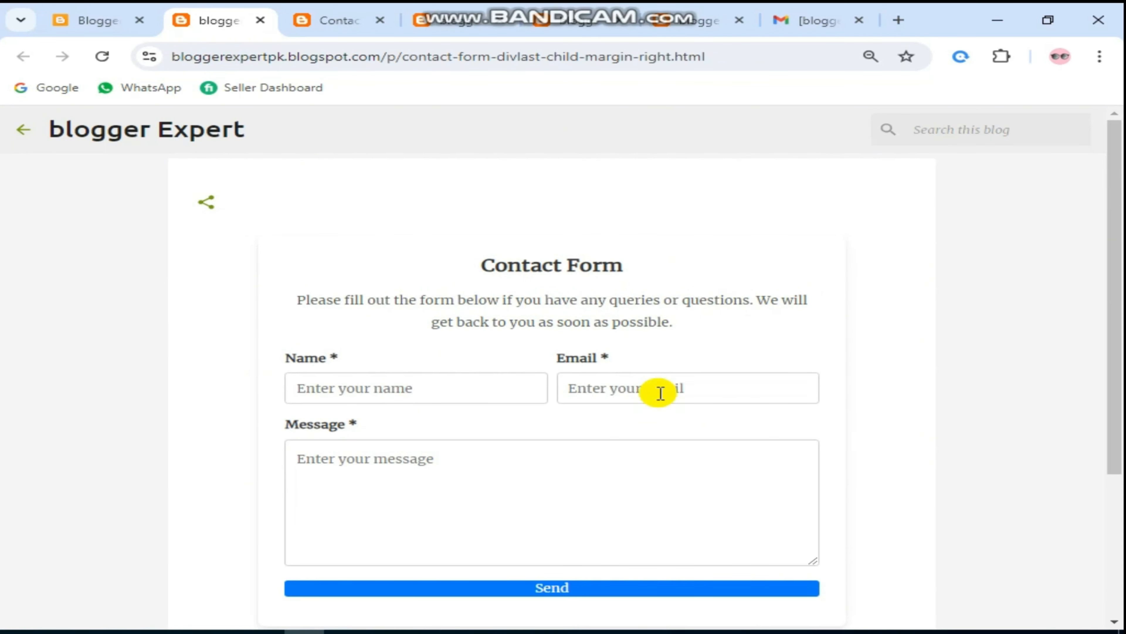
left_click(432, 392)
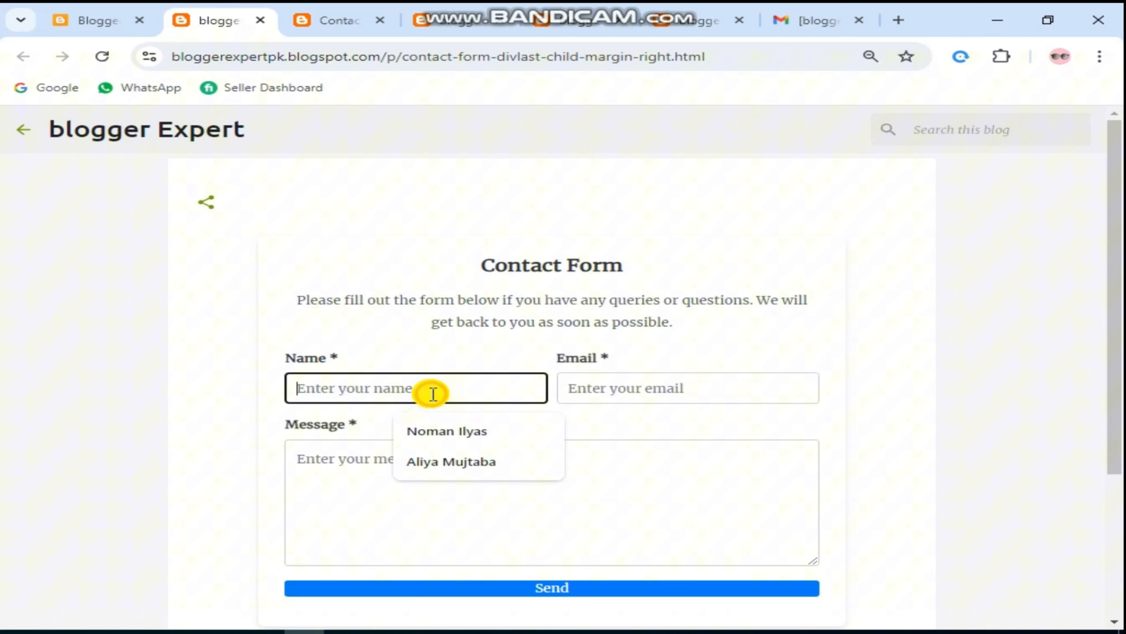
left_click(441, 429)
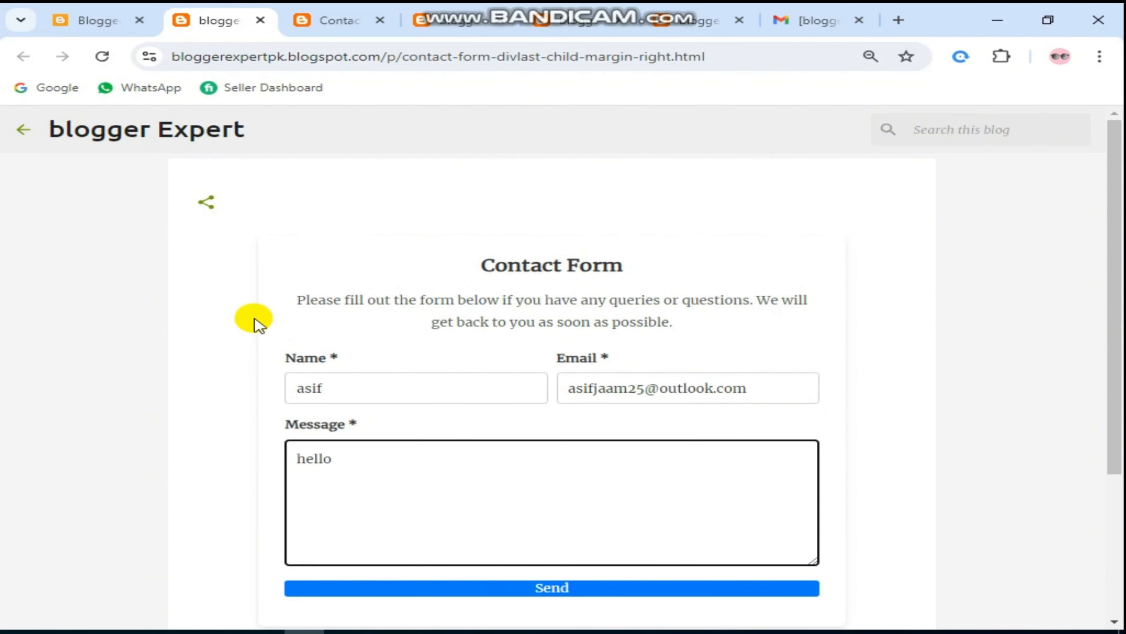
scroll(520, 380, "down", 2)
left_click(536, 476)
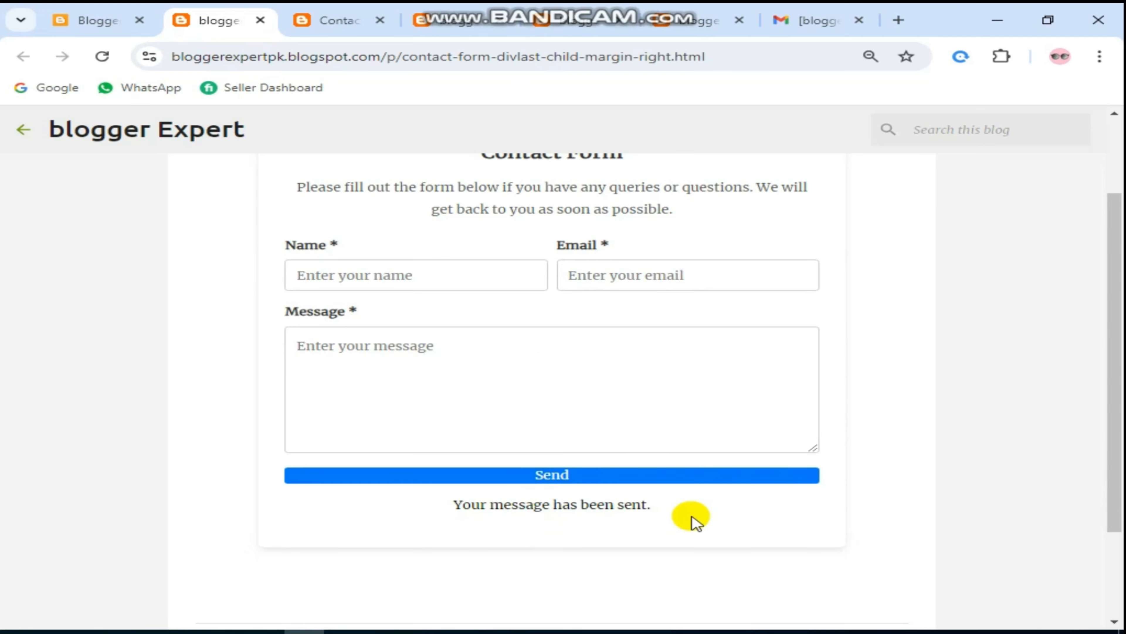
scroll(685, 389, "down", 2)
scroll(667, 390, "up", 4)
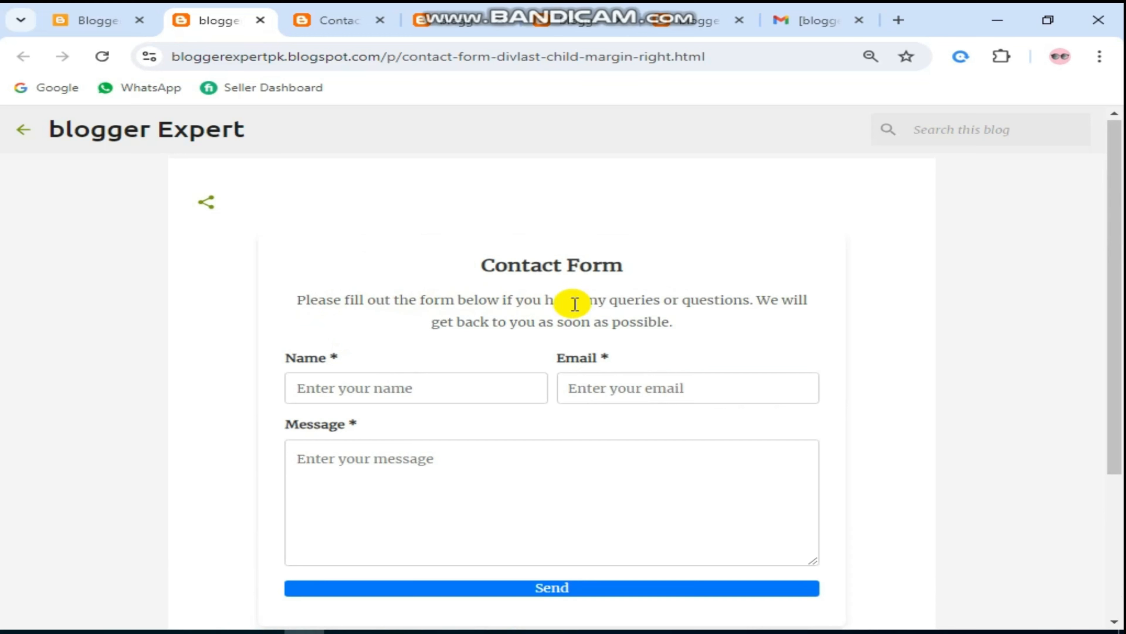
scroll(725, 316, "down", 2)
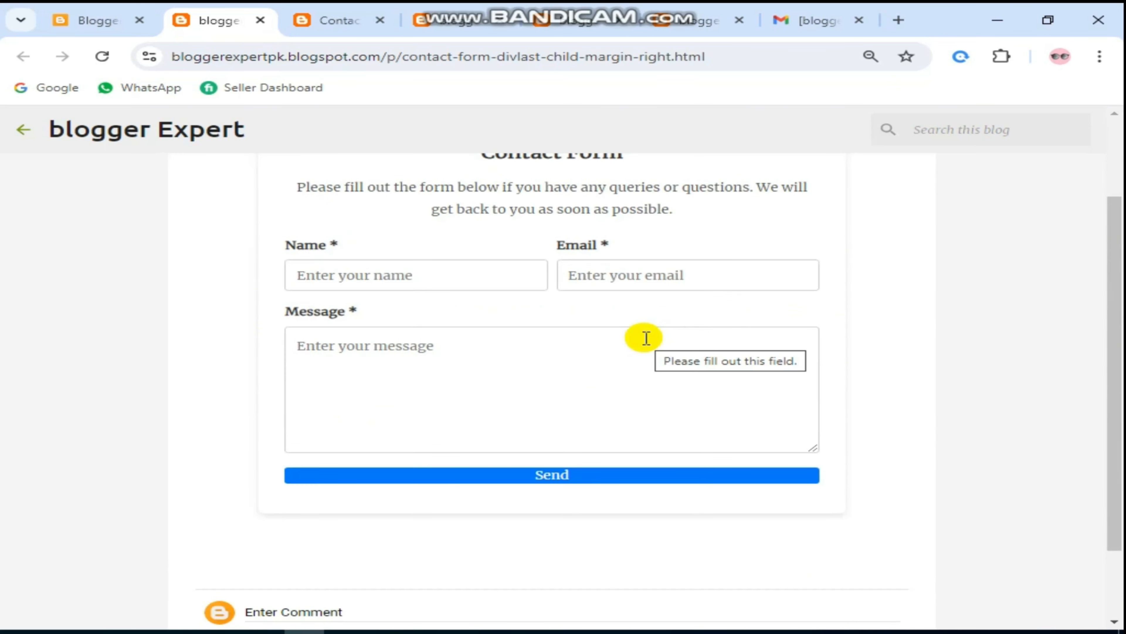
scroll(646, 339, "up", 2)
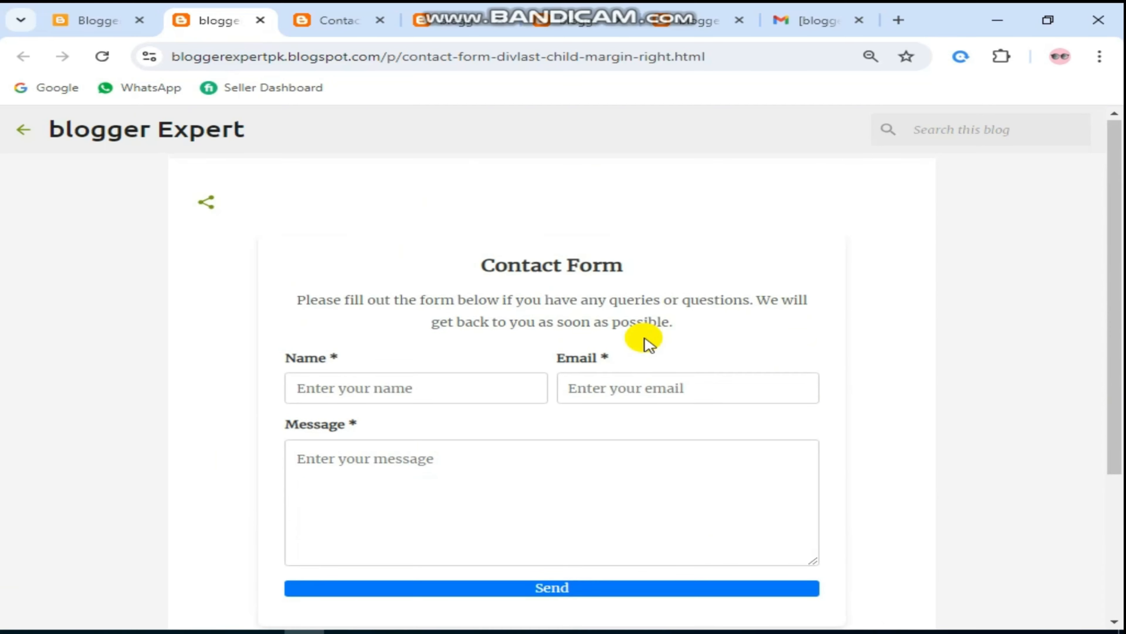